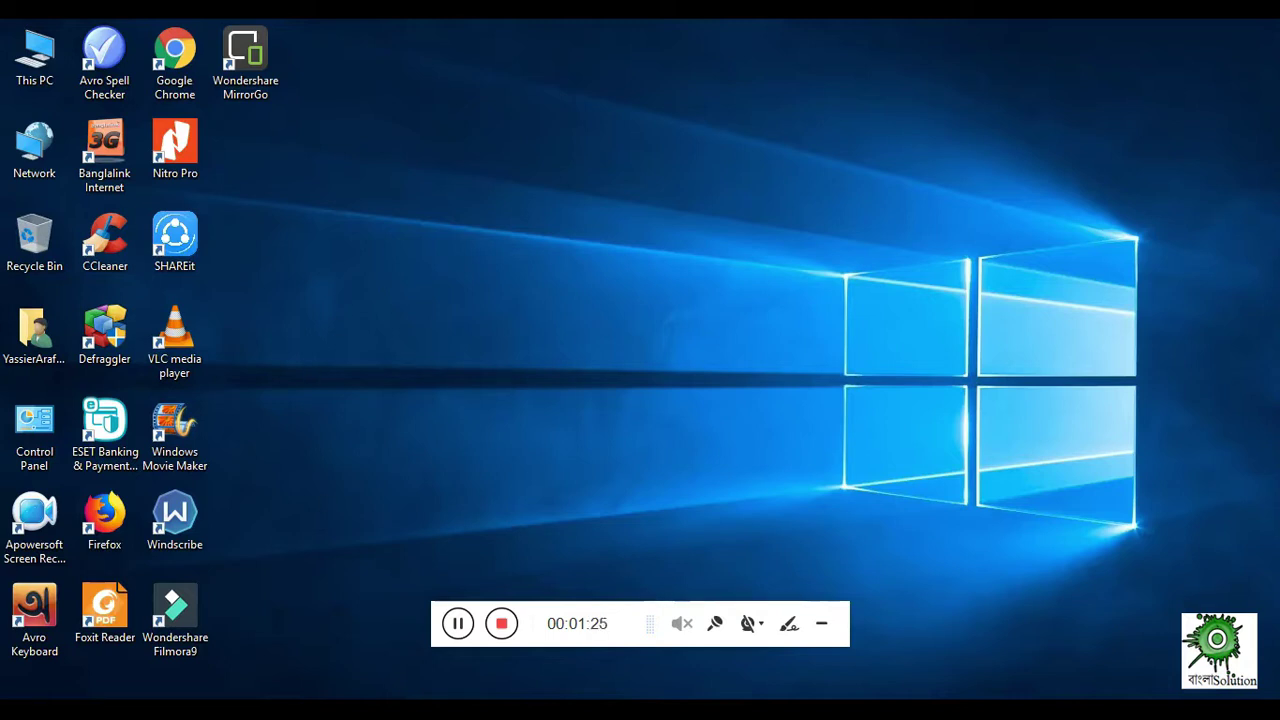
Step: Switch to Firefox and open the page for adding new plugins on the pratyabartan.com WordPress site
{"action": "key", "text": "alt+Tab"}
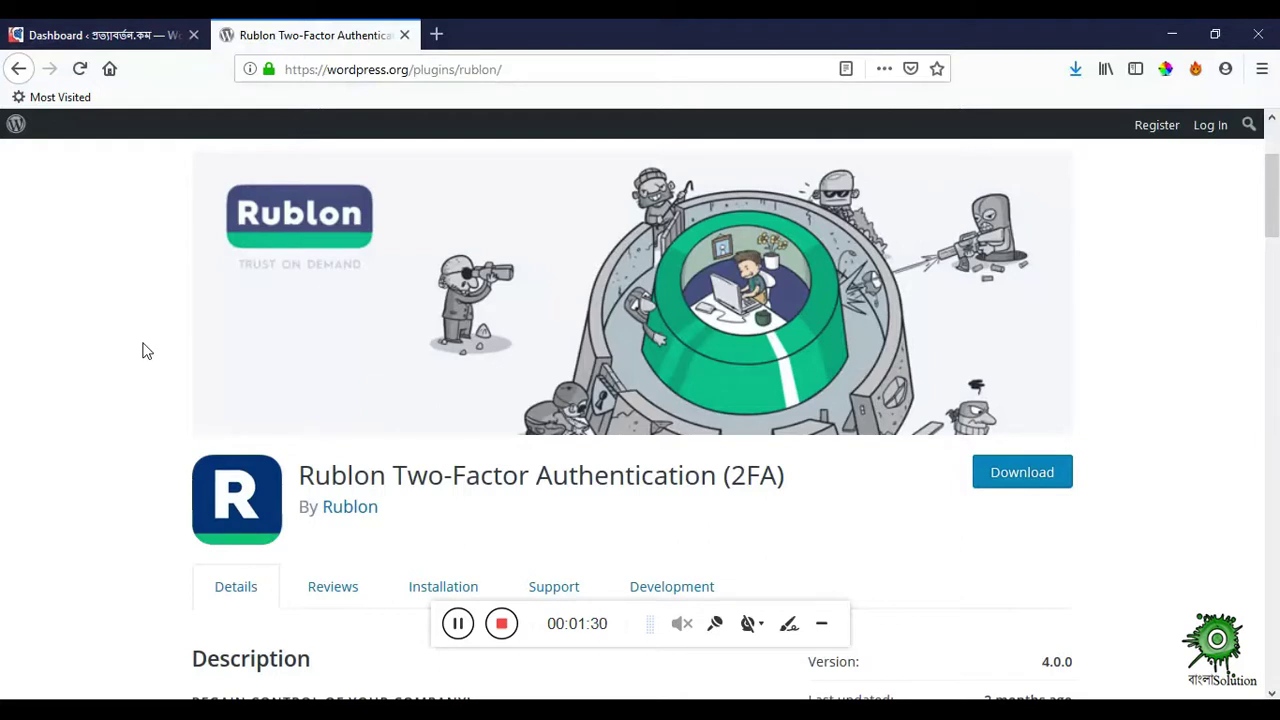
{"action": "scroll", "coordinate": [125, 400], "scroll_direction": "down", "scroll_amount": 2}
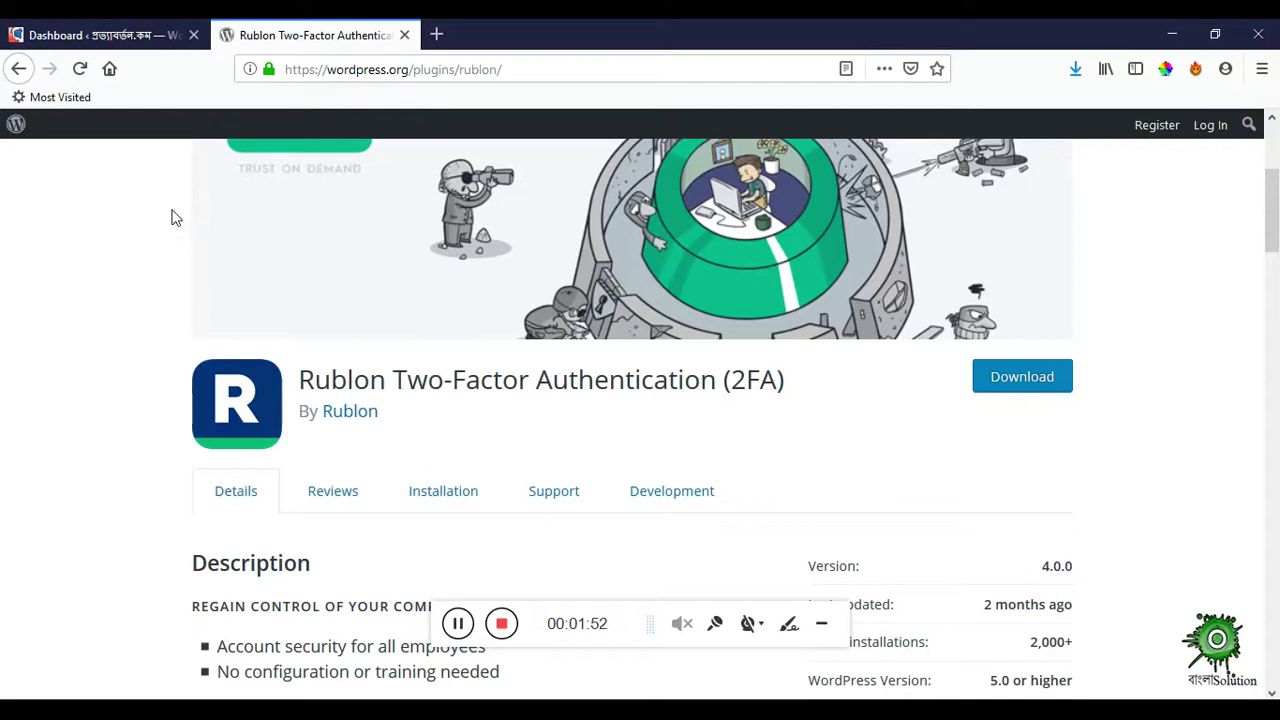
{"action": "left_click", "coordinate": [124, 36]}
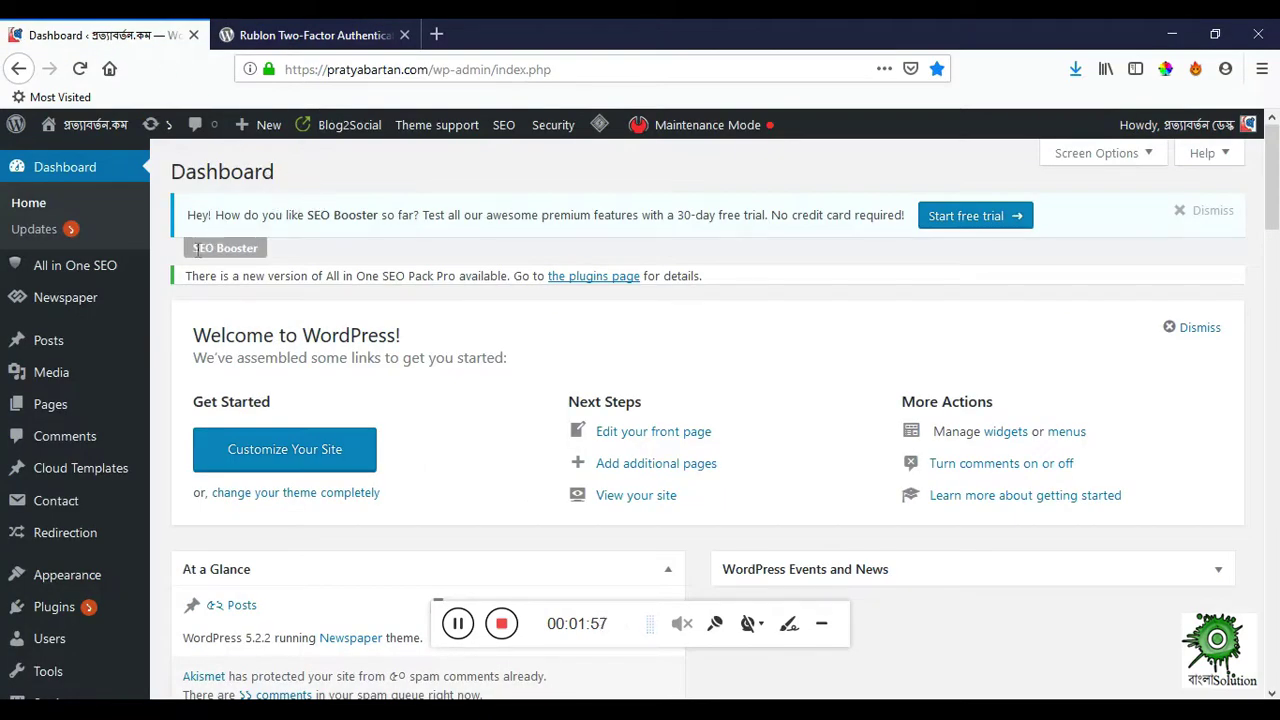
{"action": "mouse_move", "coordinate": [52, 610]}
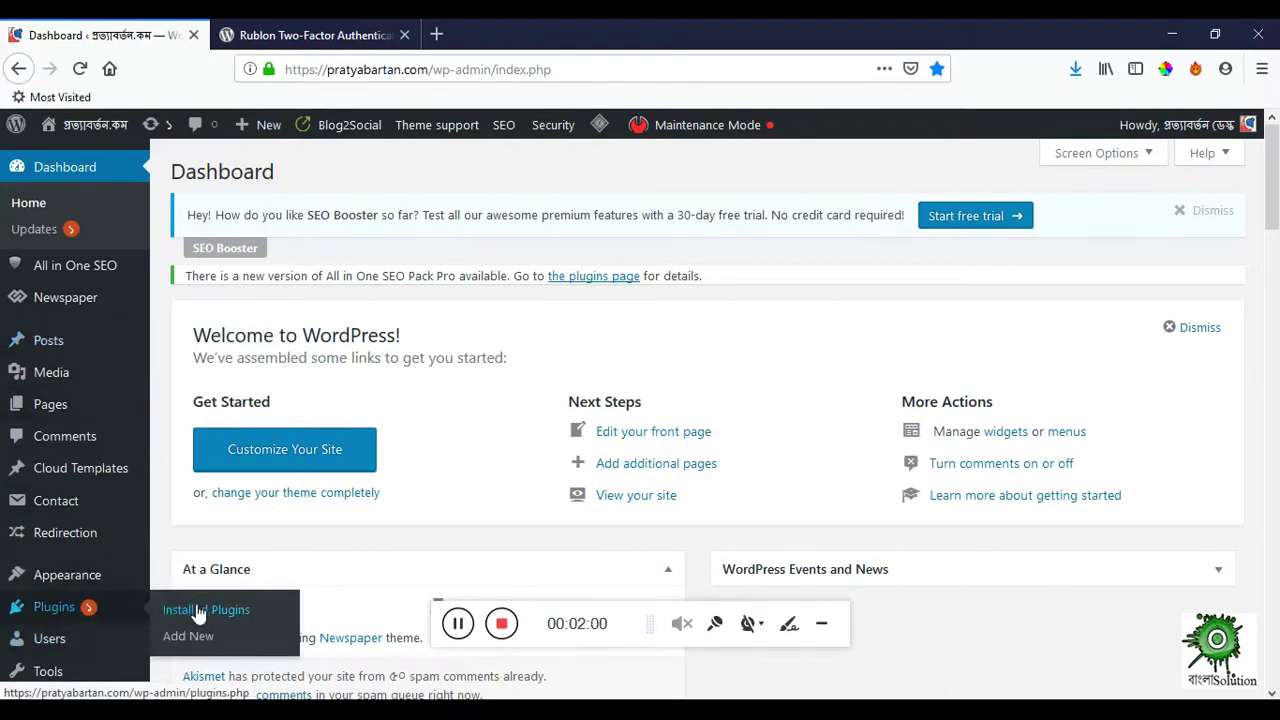
{"action": "left_click", "coordinate": [186, 638]}
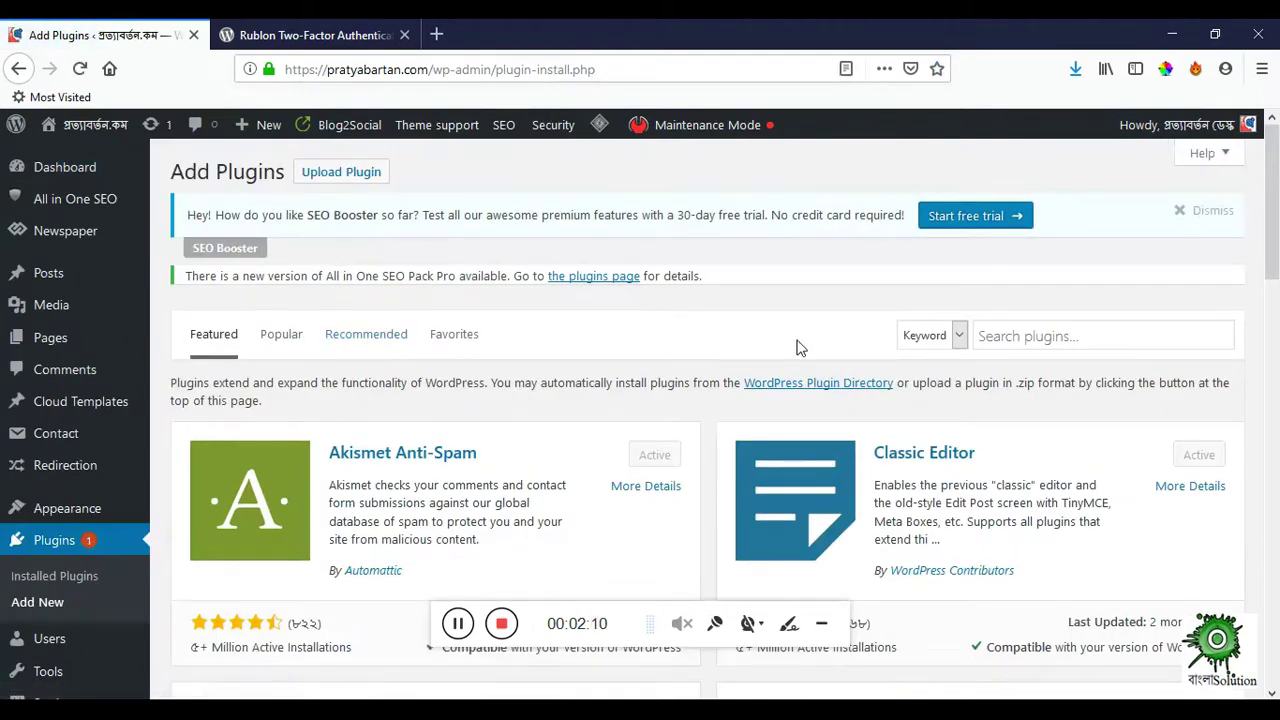
{"action": "left_click", "coordinate": [1030, 338]}
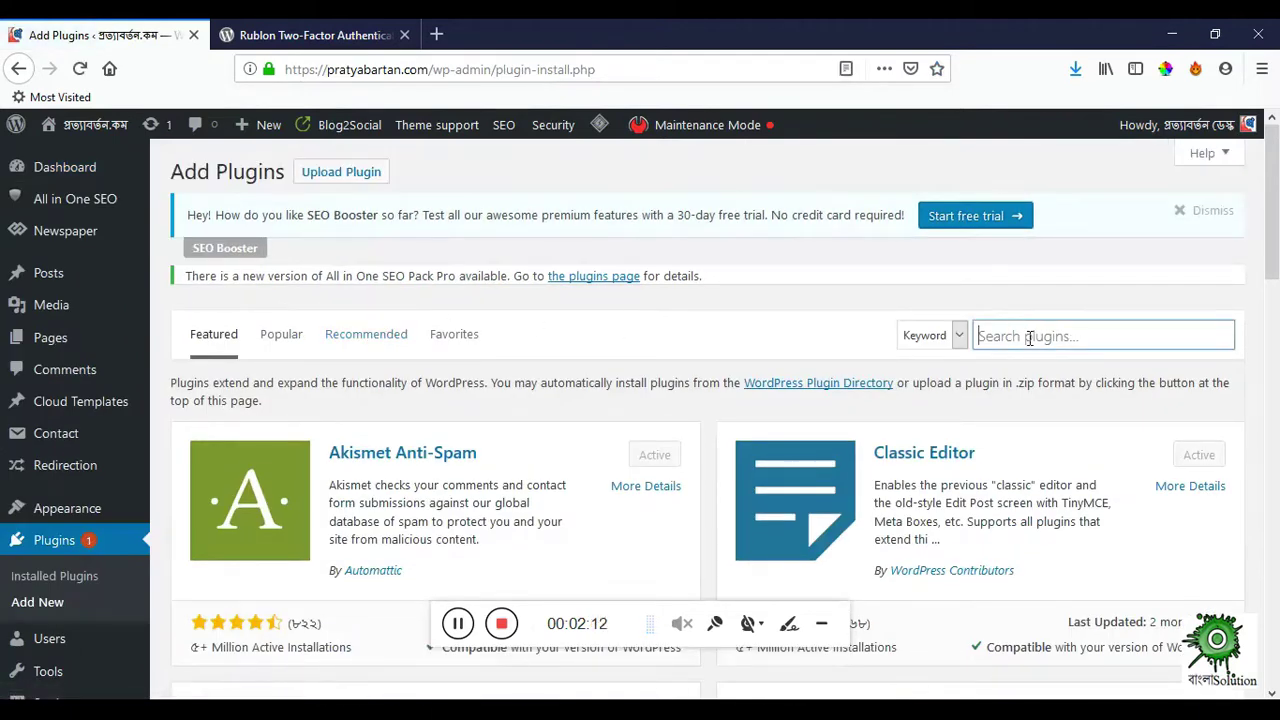
{"action": "right_click", "coordinate": [1030, 338]}
{"action": "left_click", "coordinate": [1065, 416]}
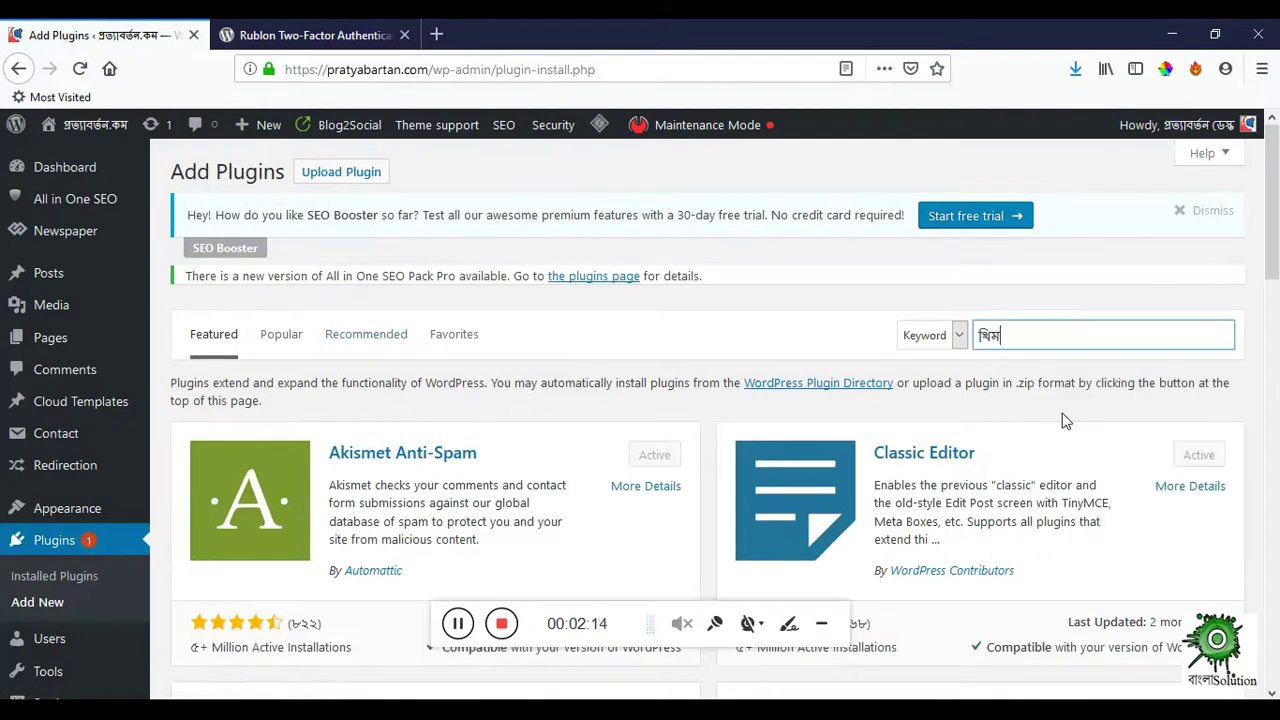
{"action": "double_click", "coordinate": [980, 335]}
{"action": "right_click", "coordinate": [983, 335]}
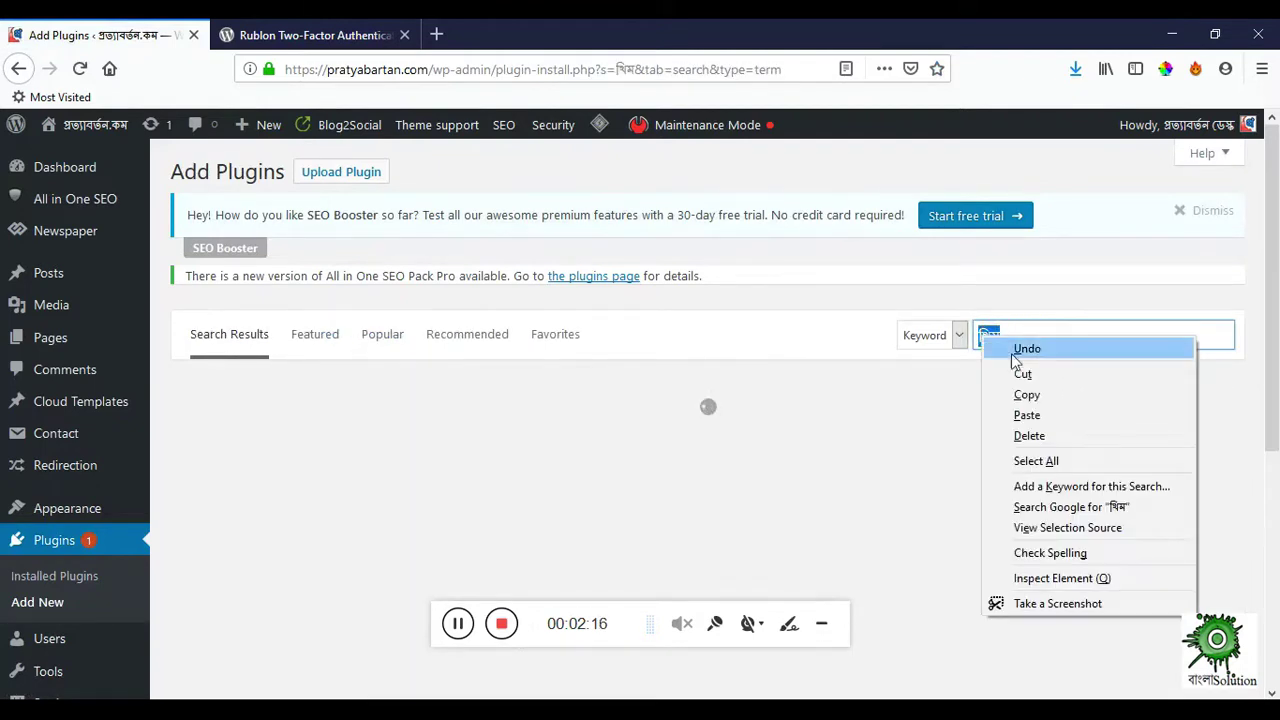
{"action": "left_click", "coordinate": [1010, 373]}
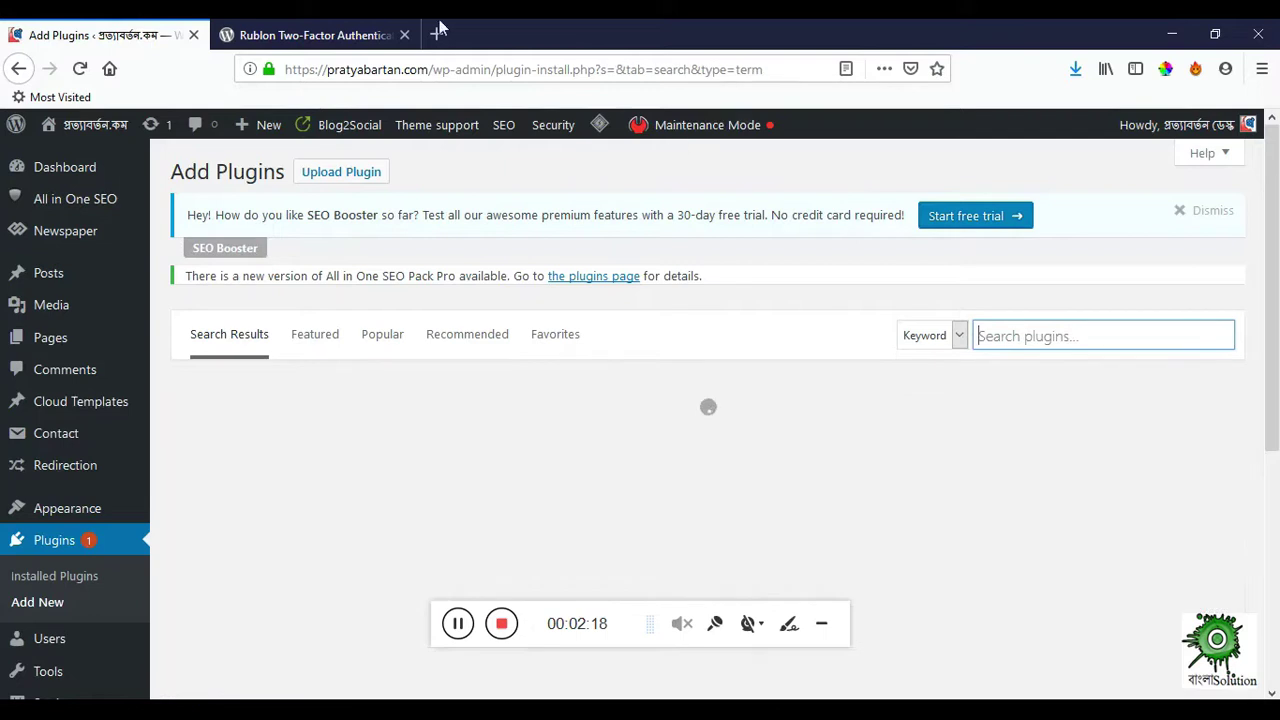
Step: Copy the word "Rublon" from the plugin's WordPress.org page and search the site's Add Plugins page for it
{"action": "left_click", "coordinate": [280, 36]}
{"action": "left_click_drag", "start_coordinate": [386, 381], "coordinate": [297, 380]}
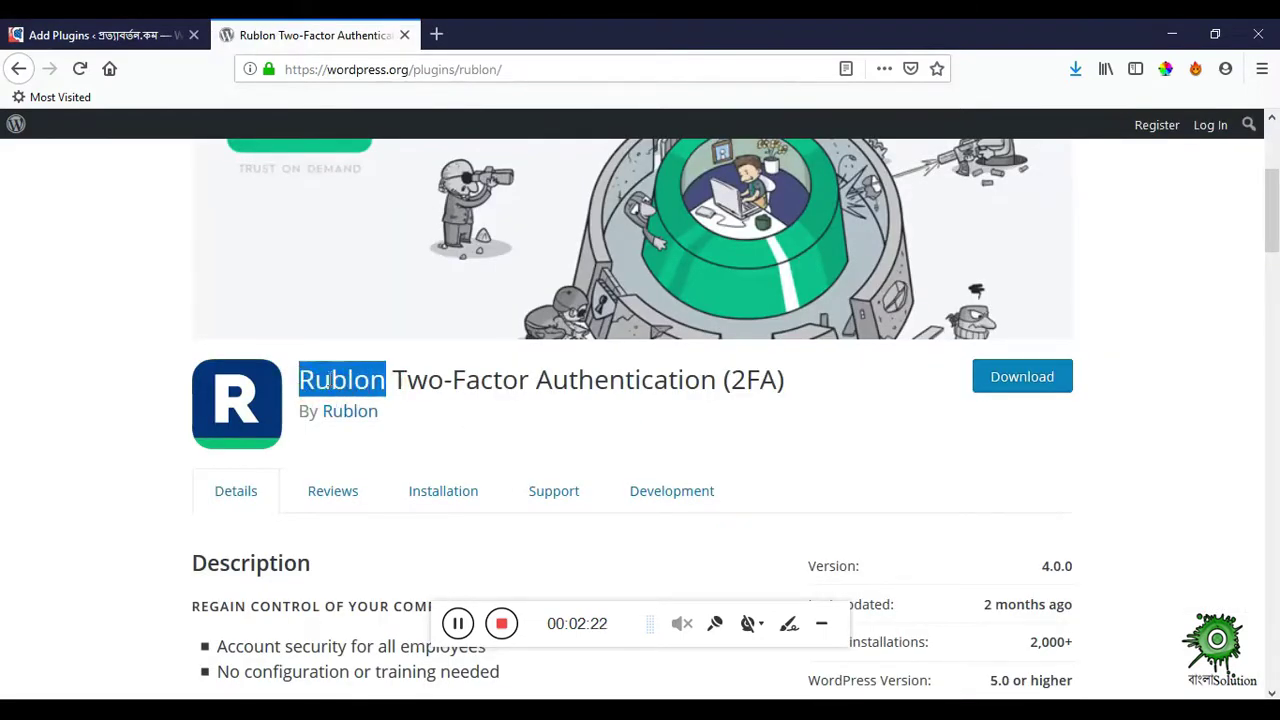
{"action": "right_click", "coordinate": [330, 381]}
{"action": "left_click", "coordinate": [335, 394]}
{"action": "left_click", "coordinate": [84, 35]}
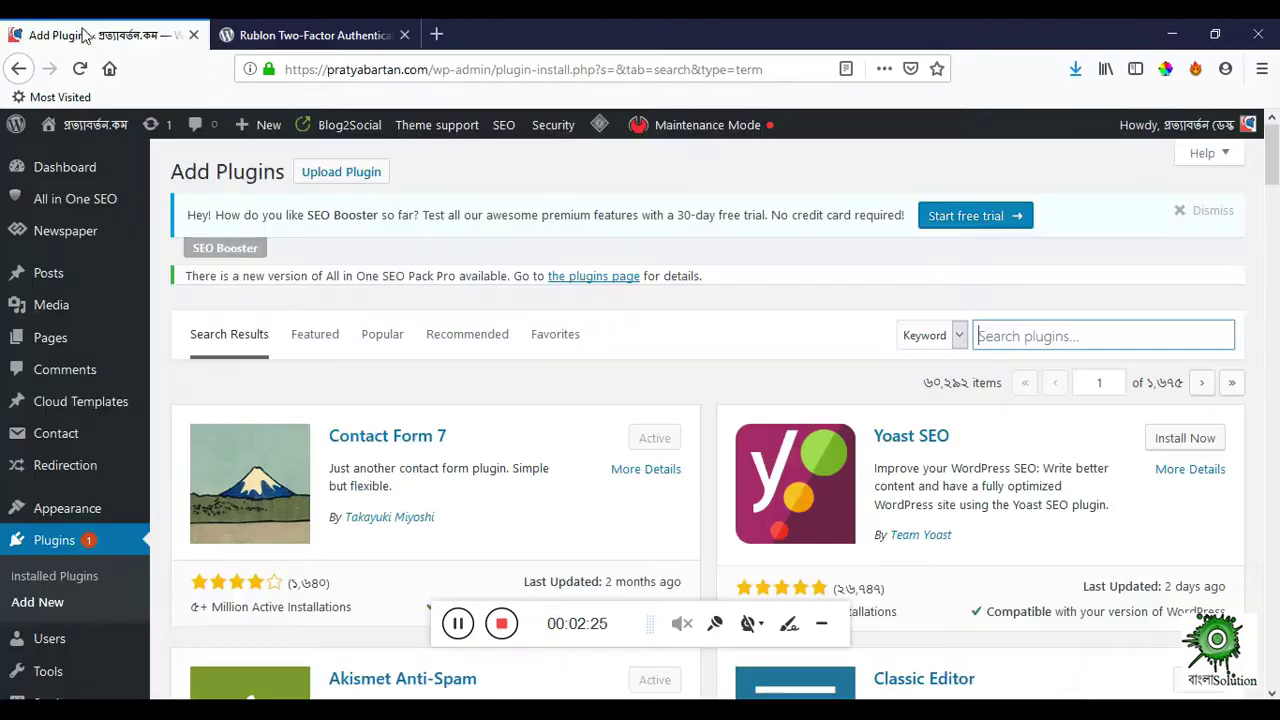
{"action": "right_click", "coordinate": [1012, 336]}
{"action": "left_click", "coordinate": [1060, 416]}
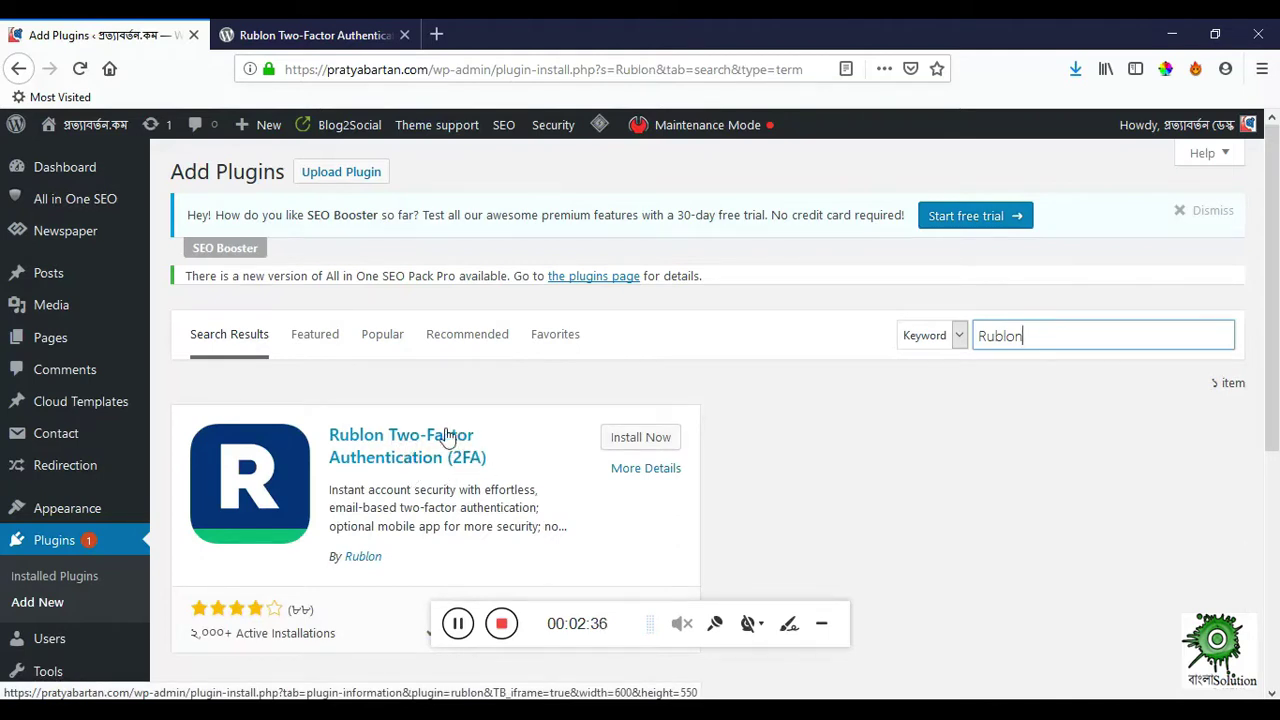
Step: Install and activate the Rublon Two-Factor Authentication (2FA) plugin, allowing its tracking
{"action": "left_click", "coordinate": [640, 440]}
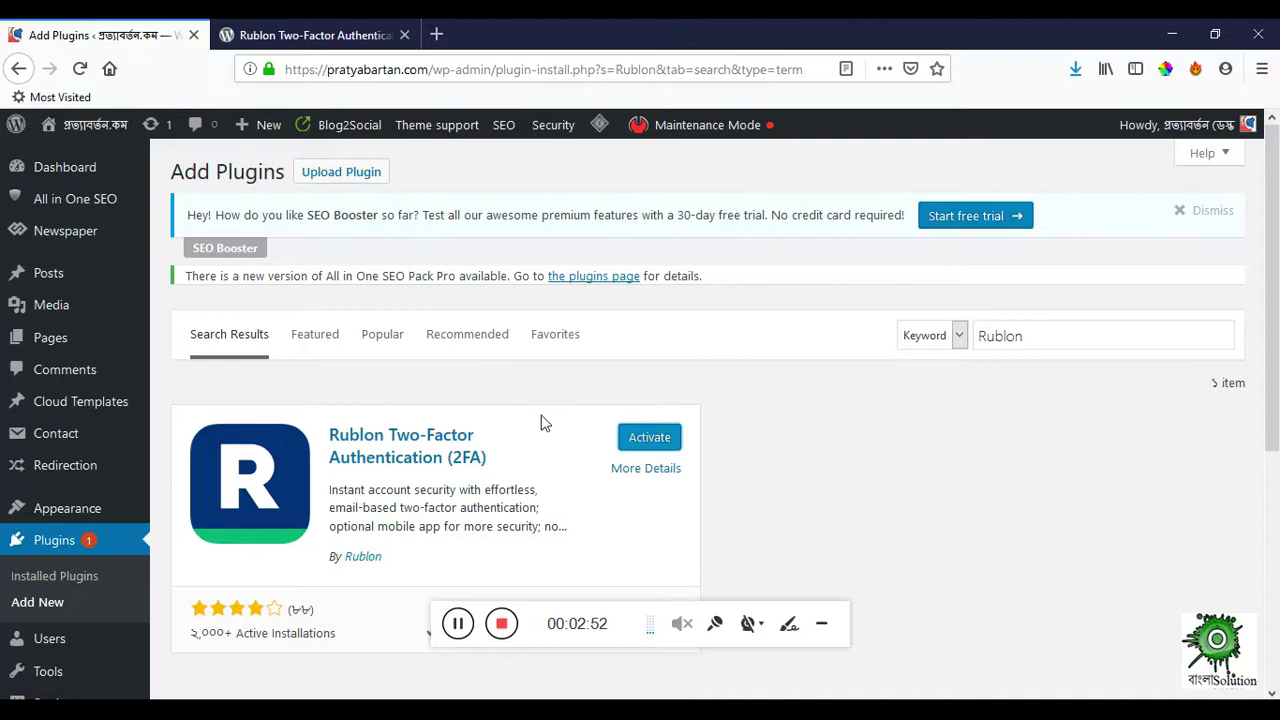
{"action": "left_click", "coordinate": [649, 441]}
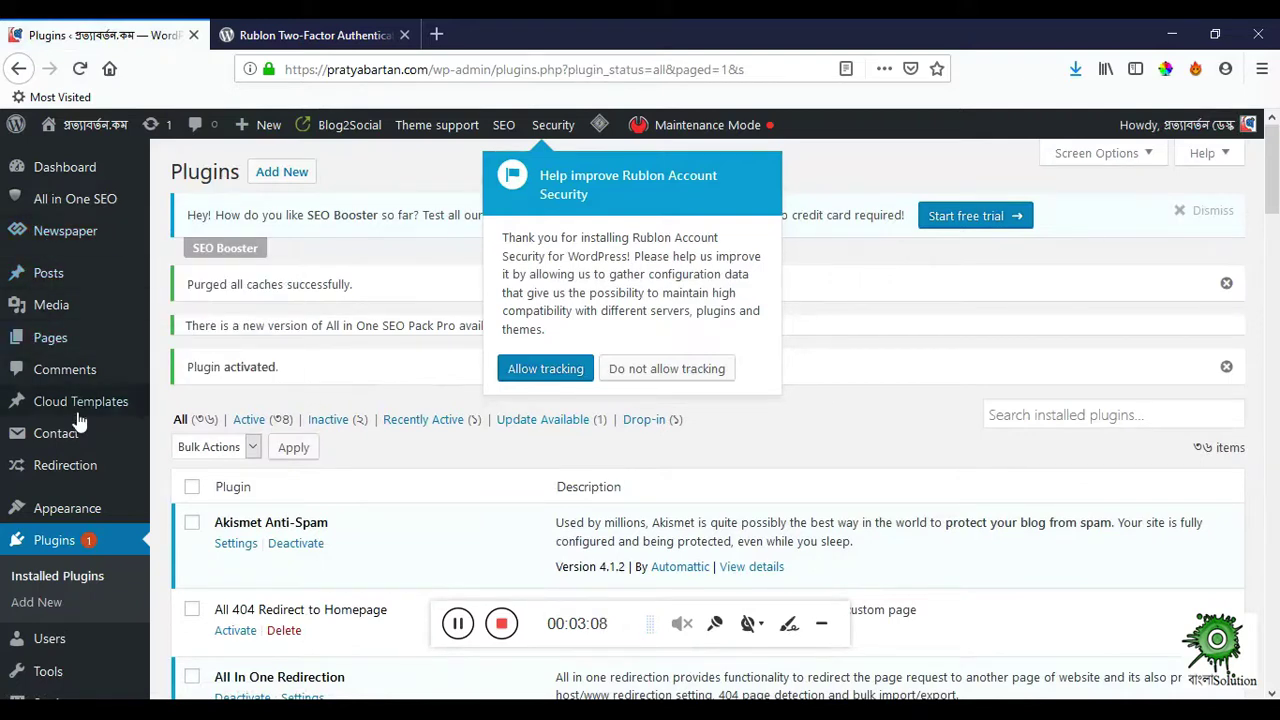
{"action": "scroll", "coordinate": [75, 438], "scroll_direction": "down", "scroll_amount": 3}
{"action": "scroll", "coordinate": [75, 438], "scroll_direction": "down", "scroll_amount": 2}
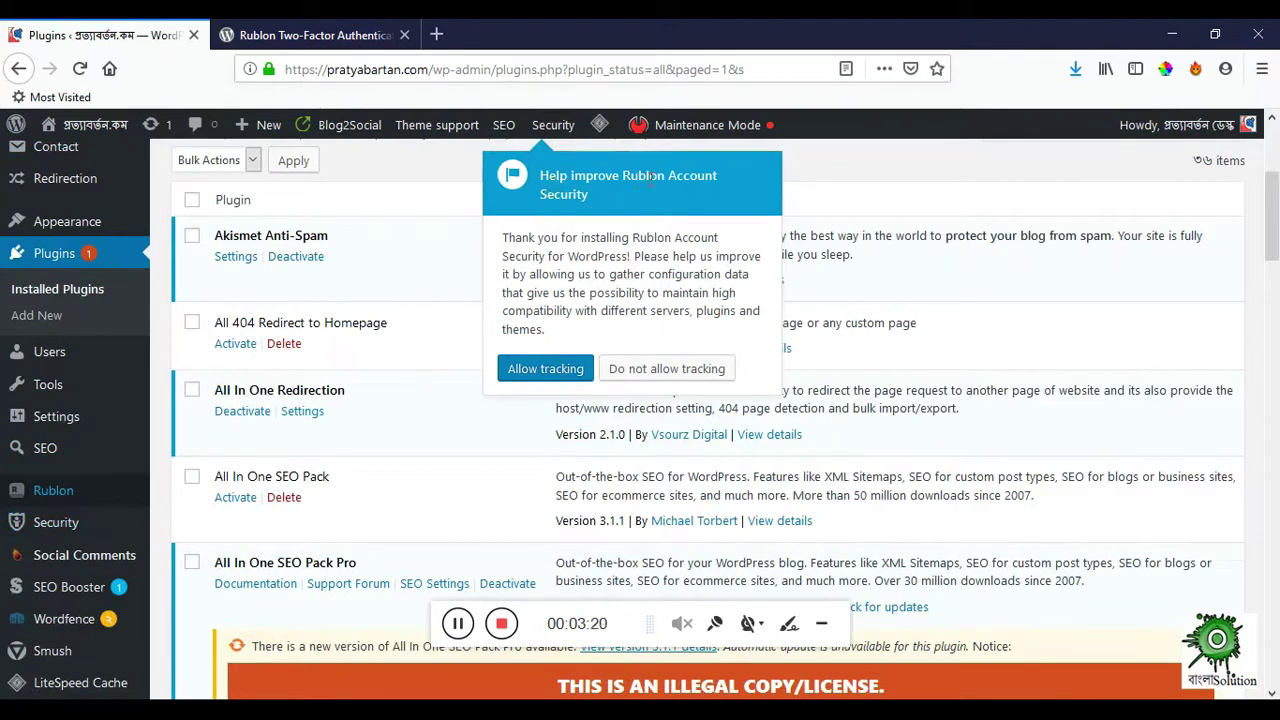
{"action": "left_click", "coordinate": [540, 369]}
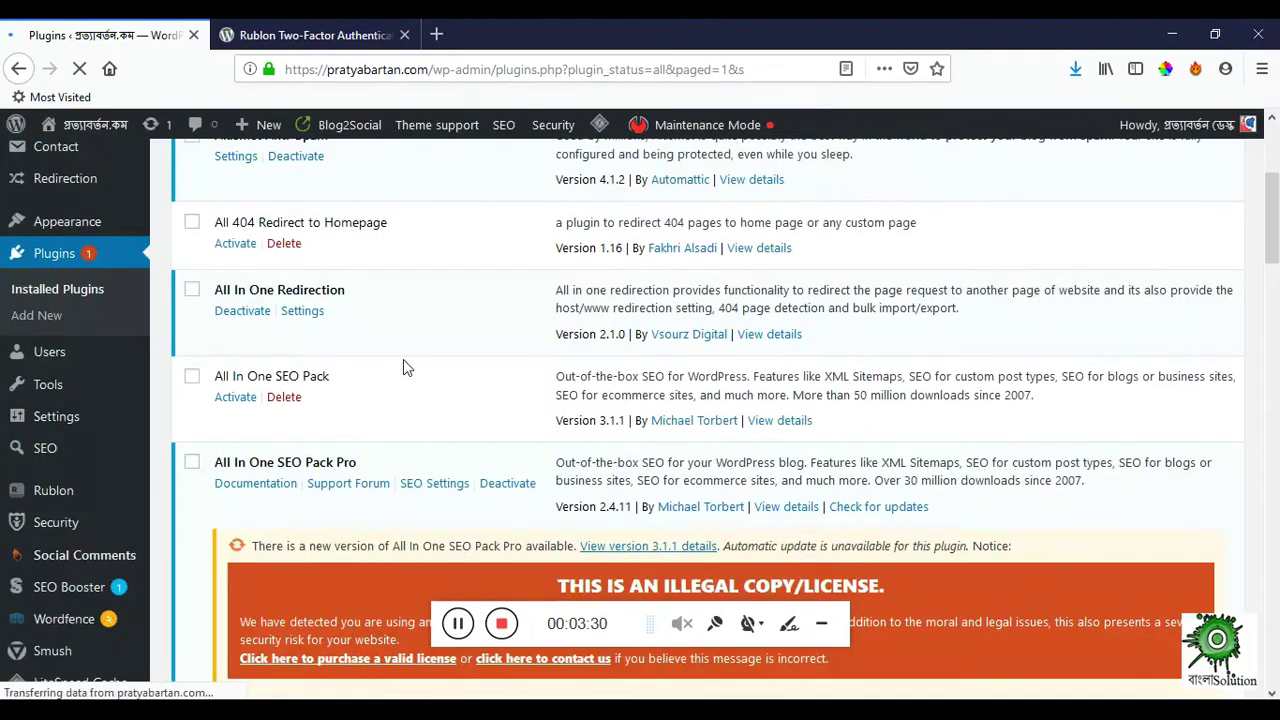
Step: Open the Rublon Two-Factor Authentication settings and locate the System Token and Secret Key fields
{"action": "scroll", "coordinate": [418, 365], "scroll_direction": "down", "scroll_amount": 7}
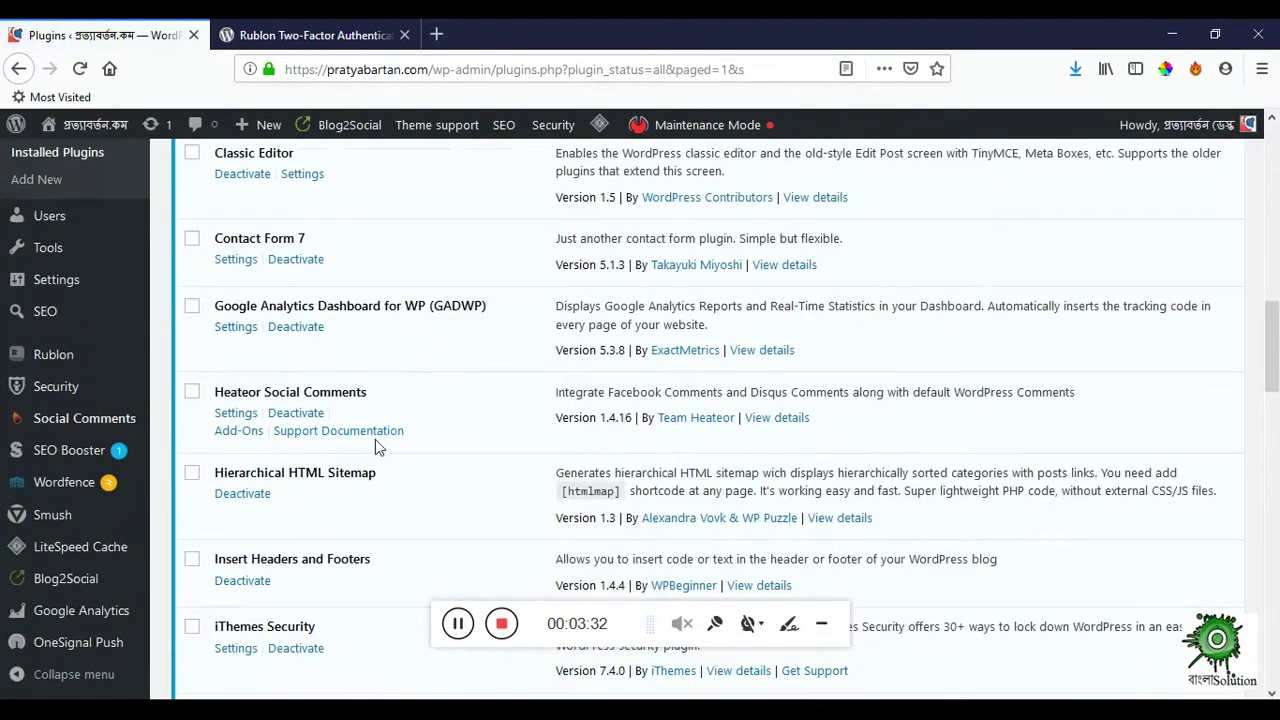
{"action": "left_click", "coordinate": [47, 360]}
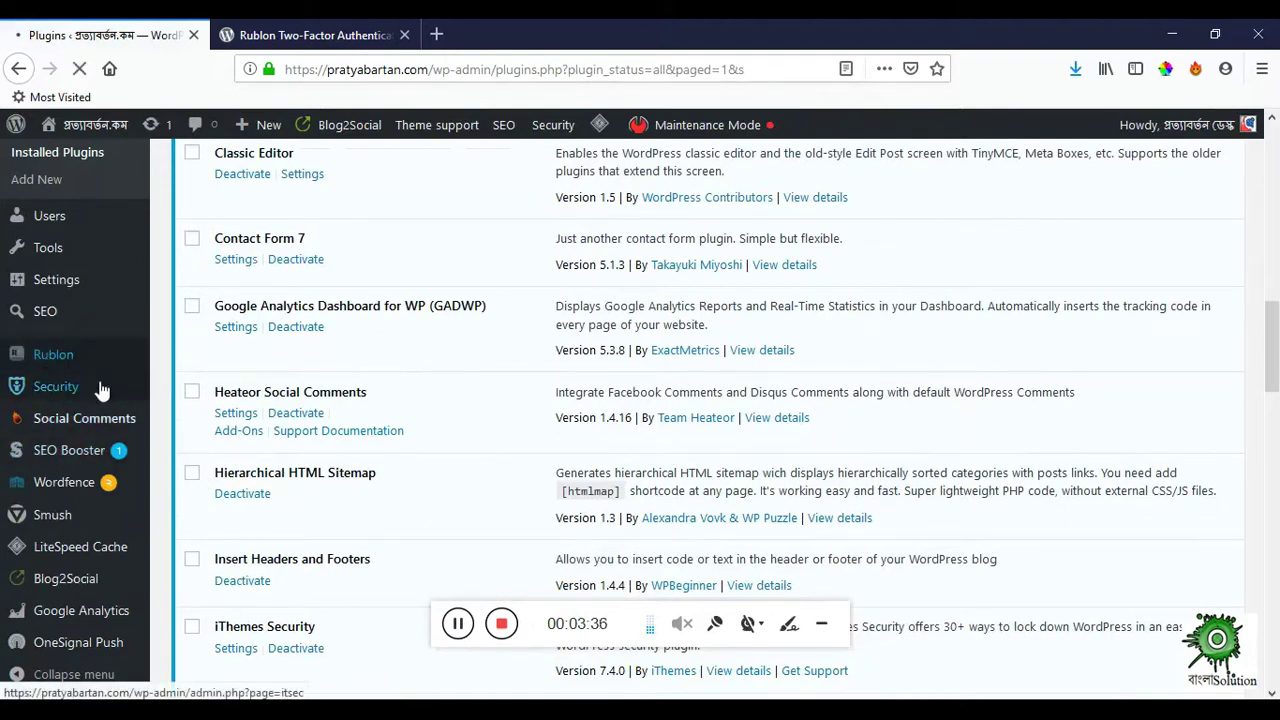
{"action": "mouse_move", "coordinate": [113, 393]}
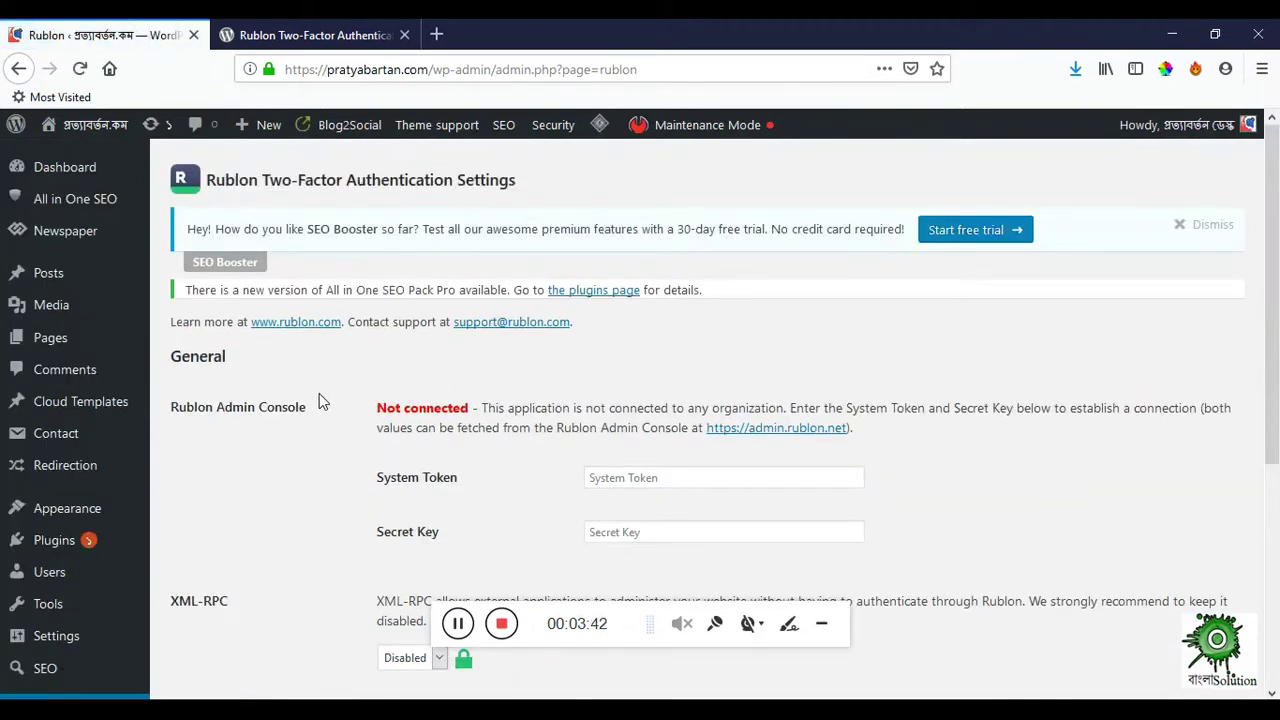
{"action": "scroll", "coordinate": [318, 400], "scroll_direction": "down", "scroll_amount": 2}
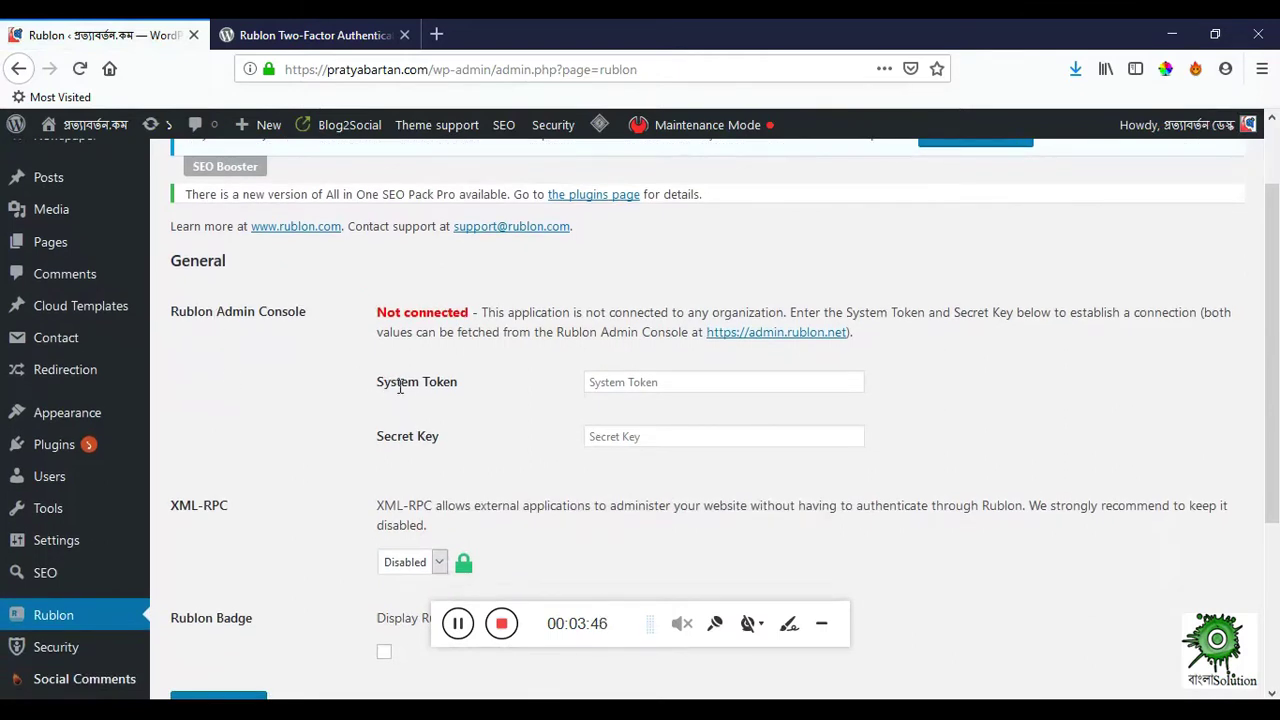
{"action": "left_click", "coordinate": [620, 385]}
{"action": "left_click", "coordinate": [611, 443]}
{"action": "left_click", "coordinate": [605, 385]}
{"action": "left_click", "coordinate": [615, 442]}
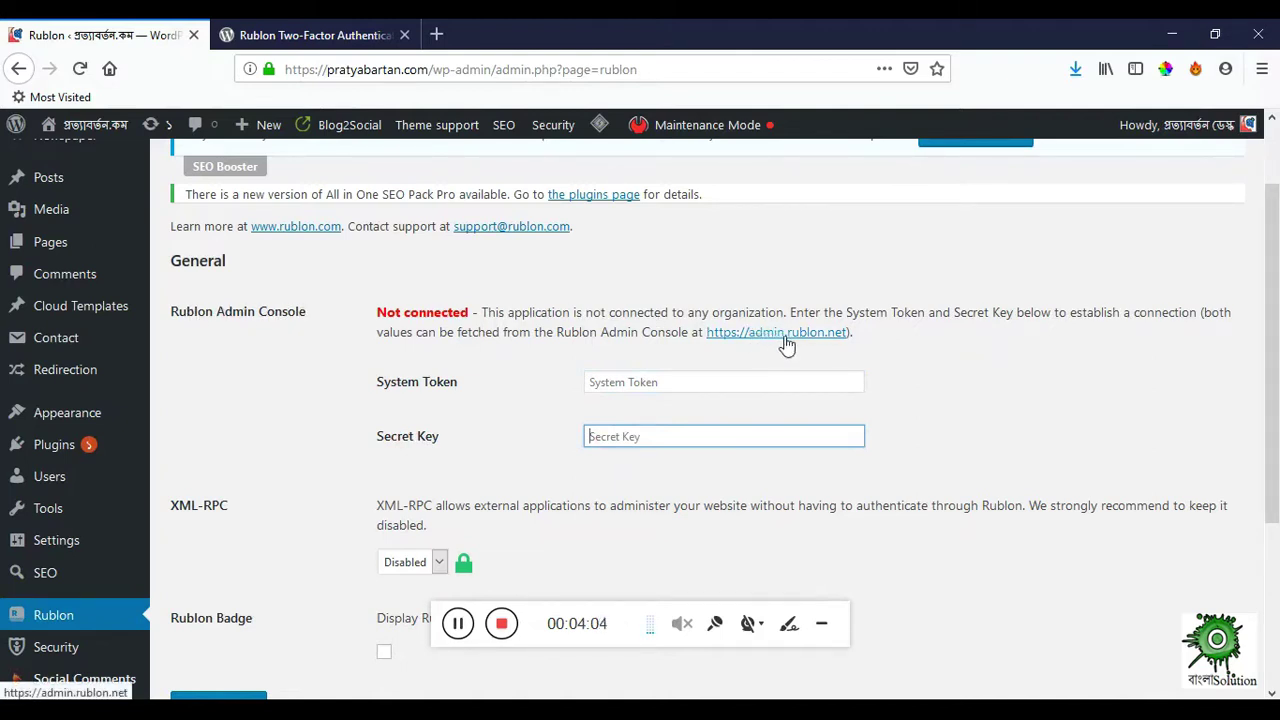
Step: Open the Rublon Admin Console at admin.rublon.net from the plugin settings and sign in with the prefilled account credentials
{"action": "left_click", "coordinate": [749, 332]}
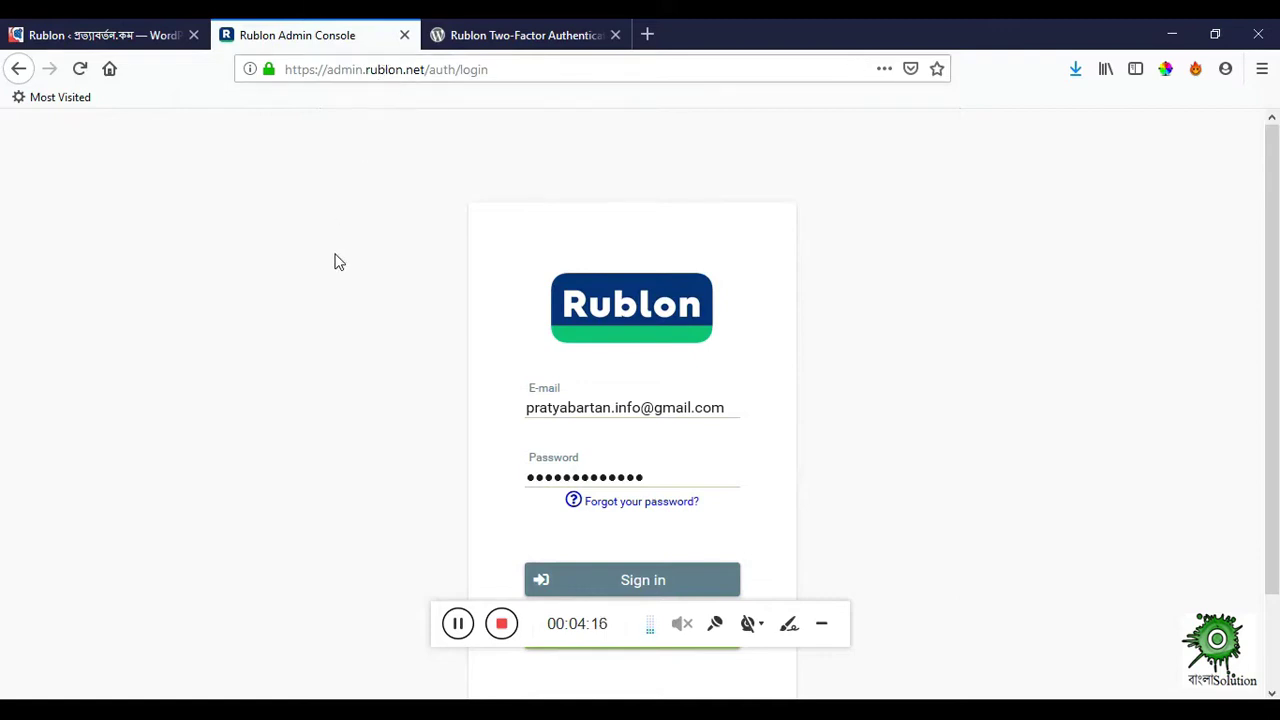
{"action": "scroll", "coordinate": [334, 260], "scroll_direction": "down", "scroll_amount": 2}
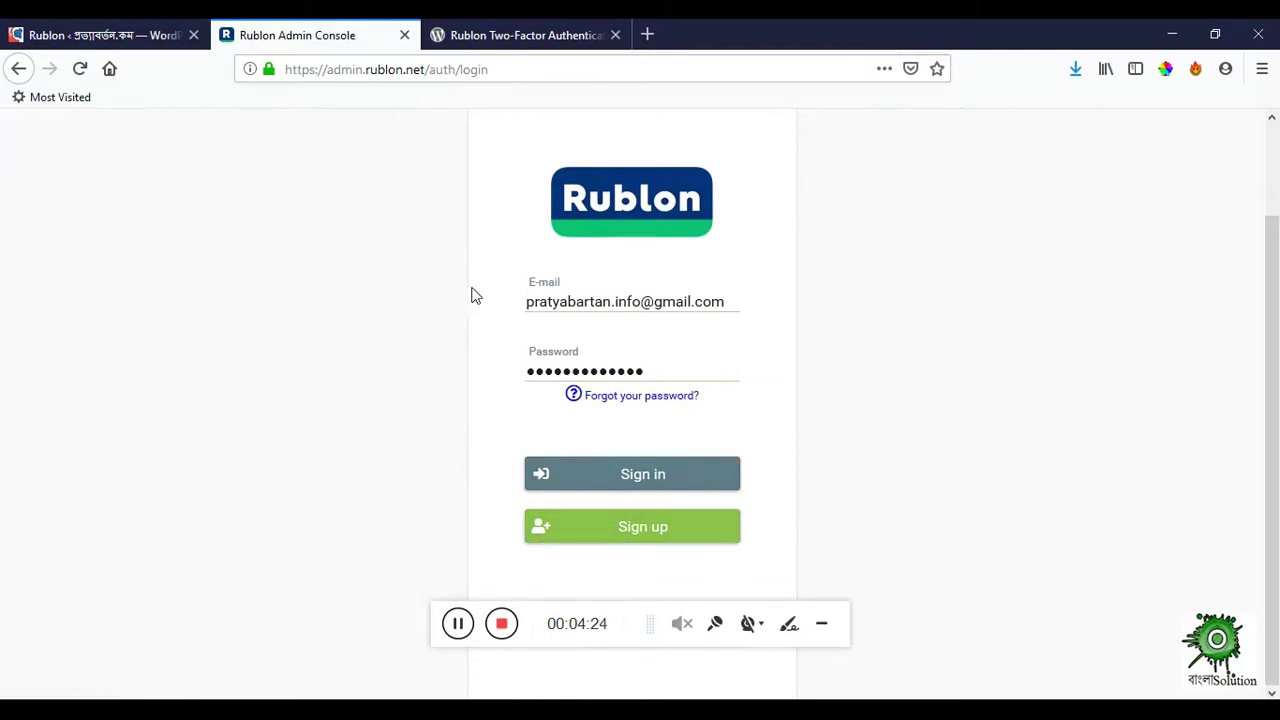
{"action": "left_click", "coordinate": [560, 302]}
{"action": "left_click", "coordinate": [572, 371]}
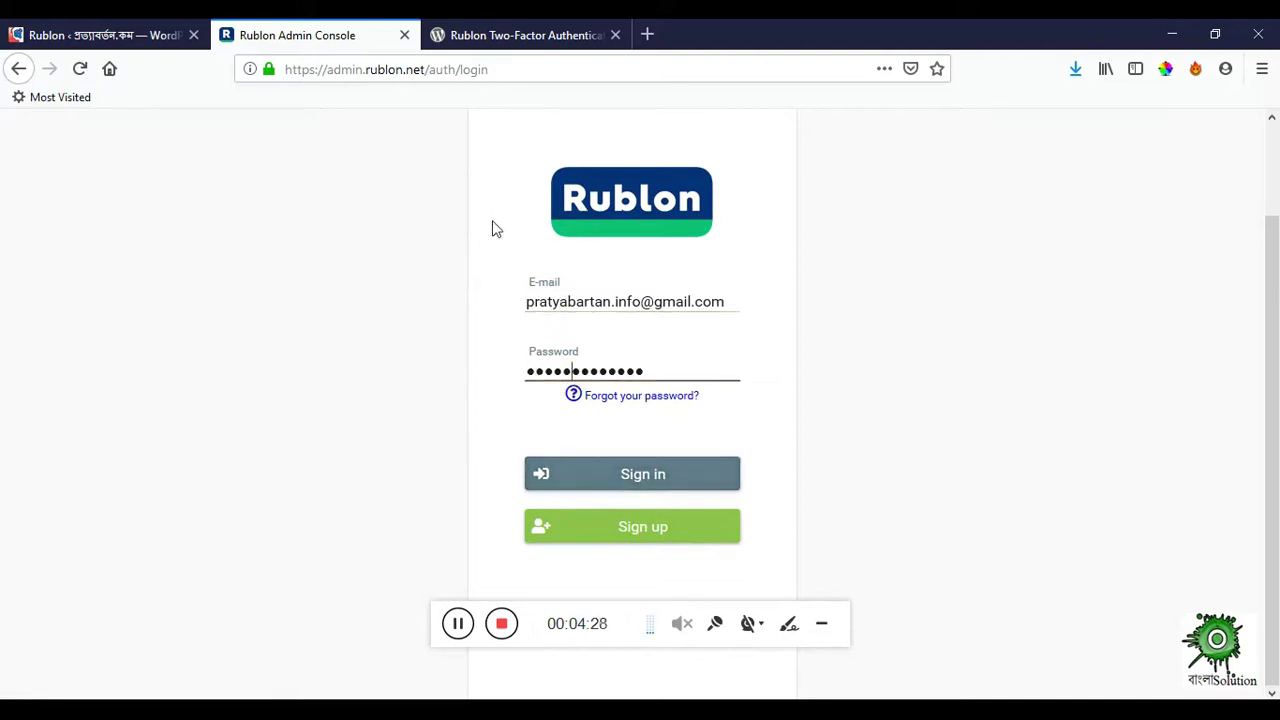
{"action": "left_click", "coordinate": [648, 476]}
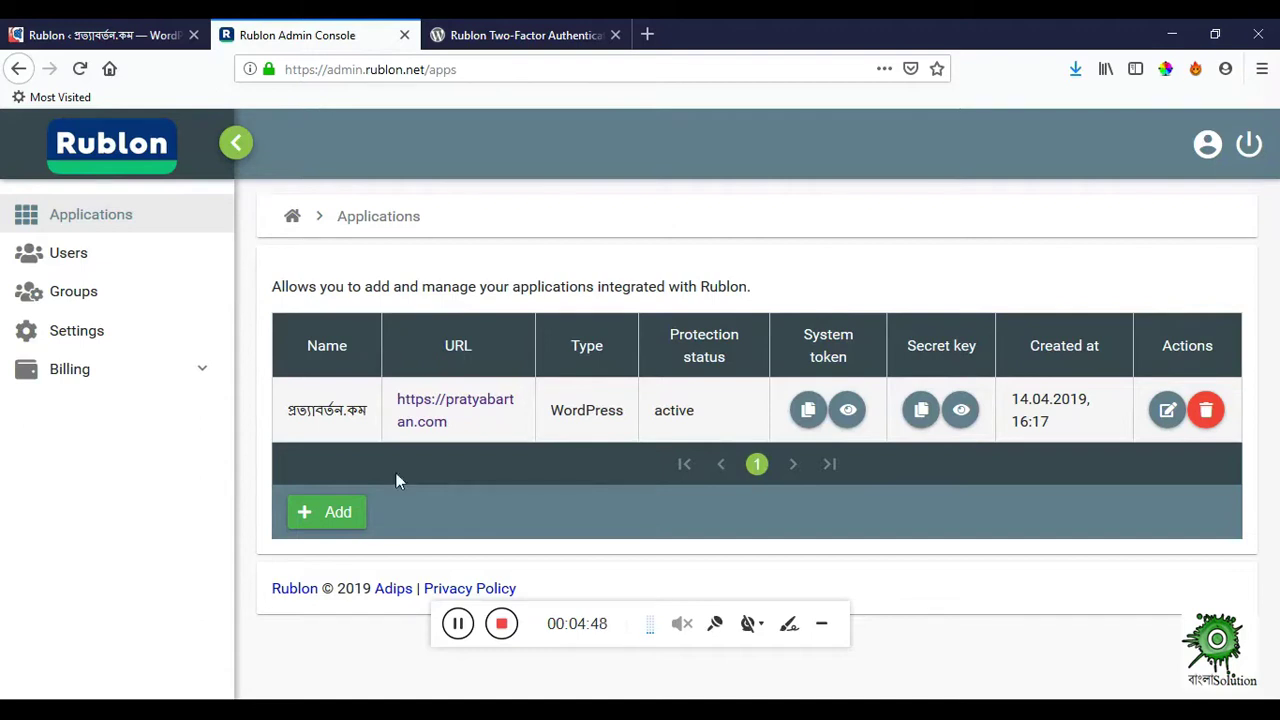
Step: Examine the form for adding a new application and close it without saving
{"action": "left_click", "coordinate": [322, 514]}
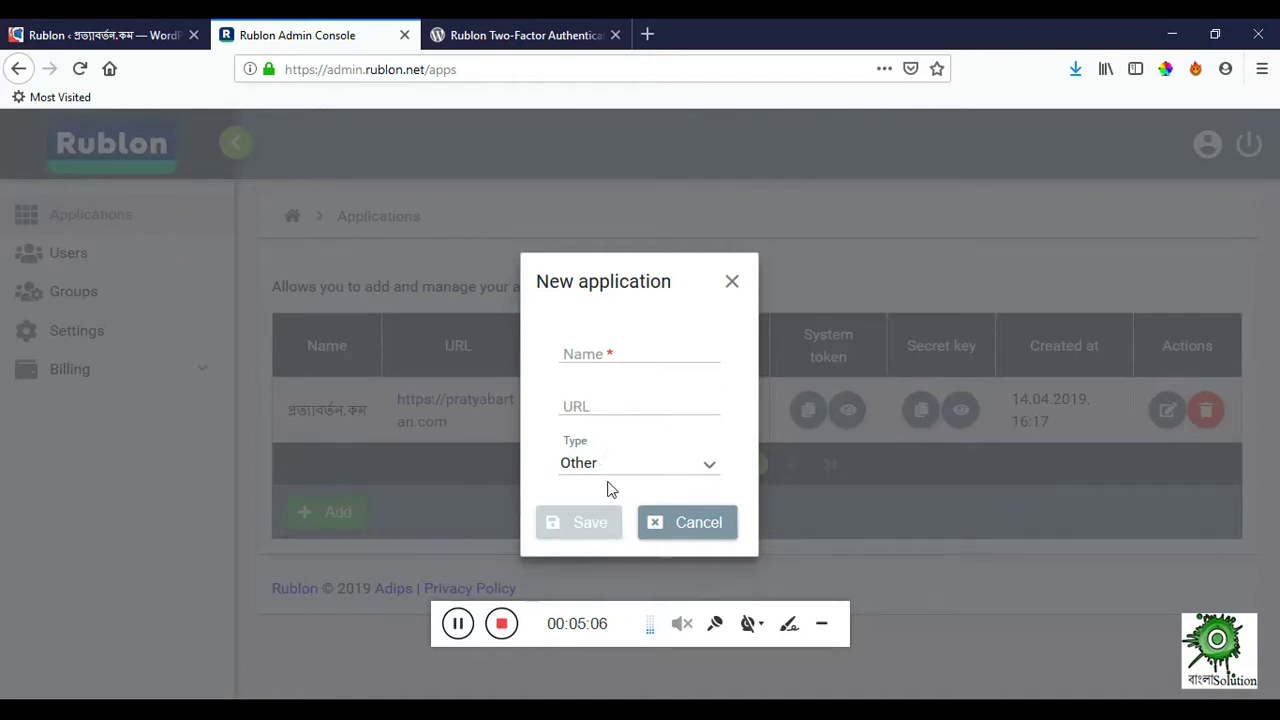
{"action": "left_click", "coordinate": [731, 285]}
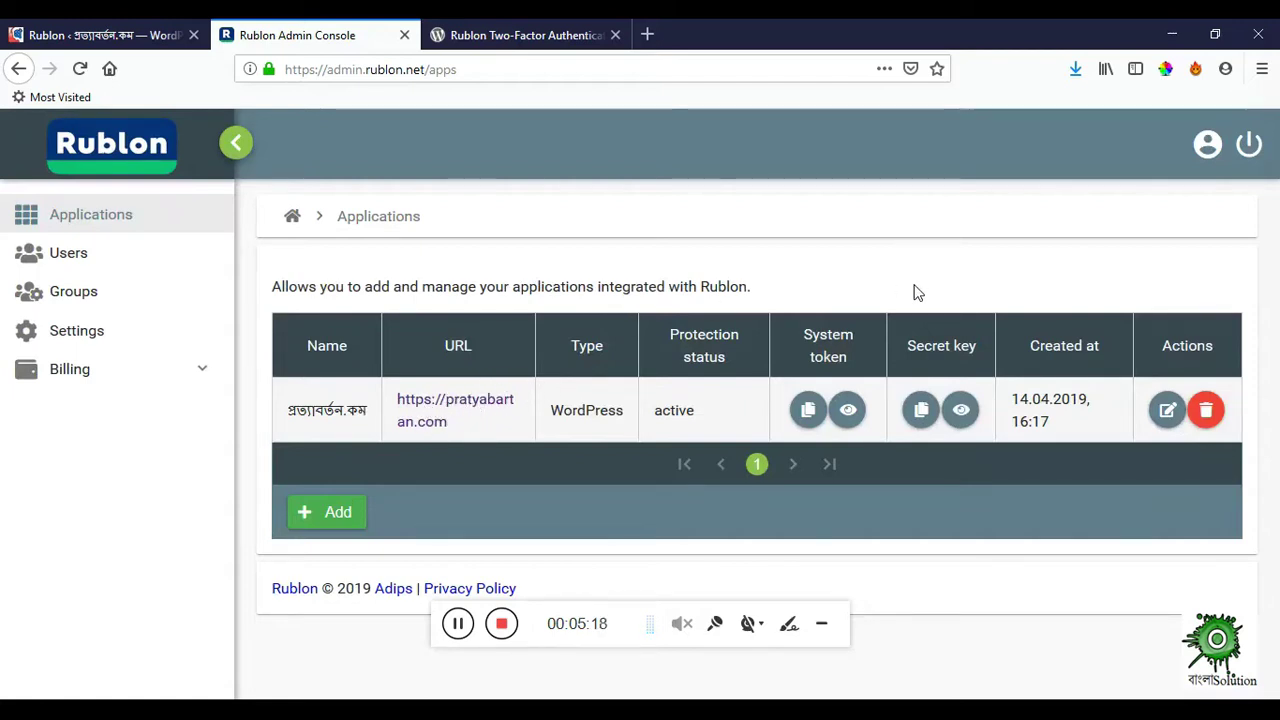
Step: Copy the WordPress application's system token from the Rublon Admin Console and paste it into the plugin's System Token field
{"action": "left_click", "coordinate": [808, 412]}
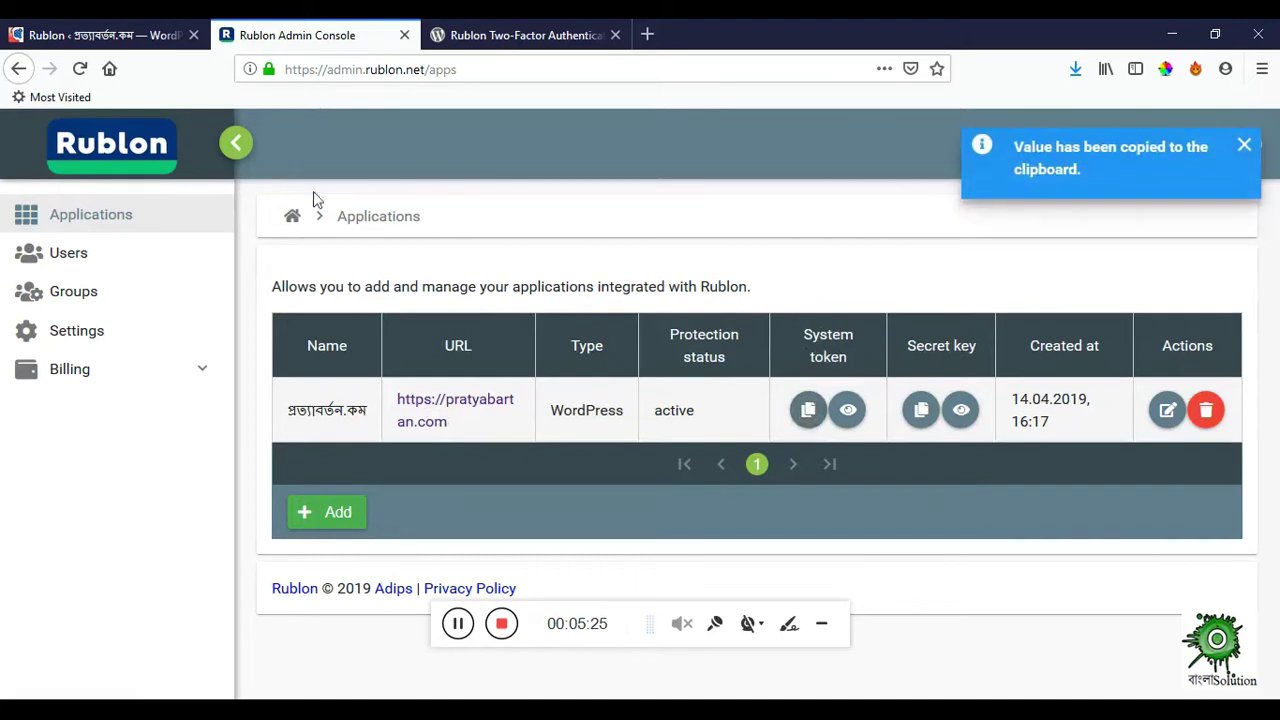
{"action": "left_click", "coordinate": [114, 40]}
{"action": "left_click", "coordinate": [600, 381]}
{"action": "right_click", "coordinate": [603, 382]}
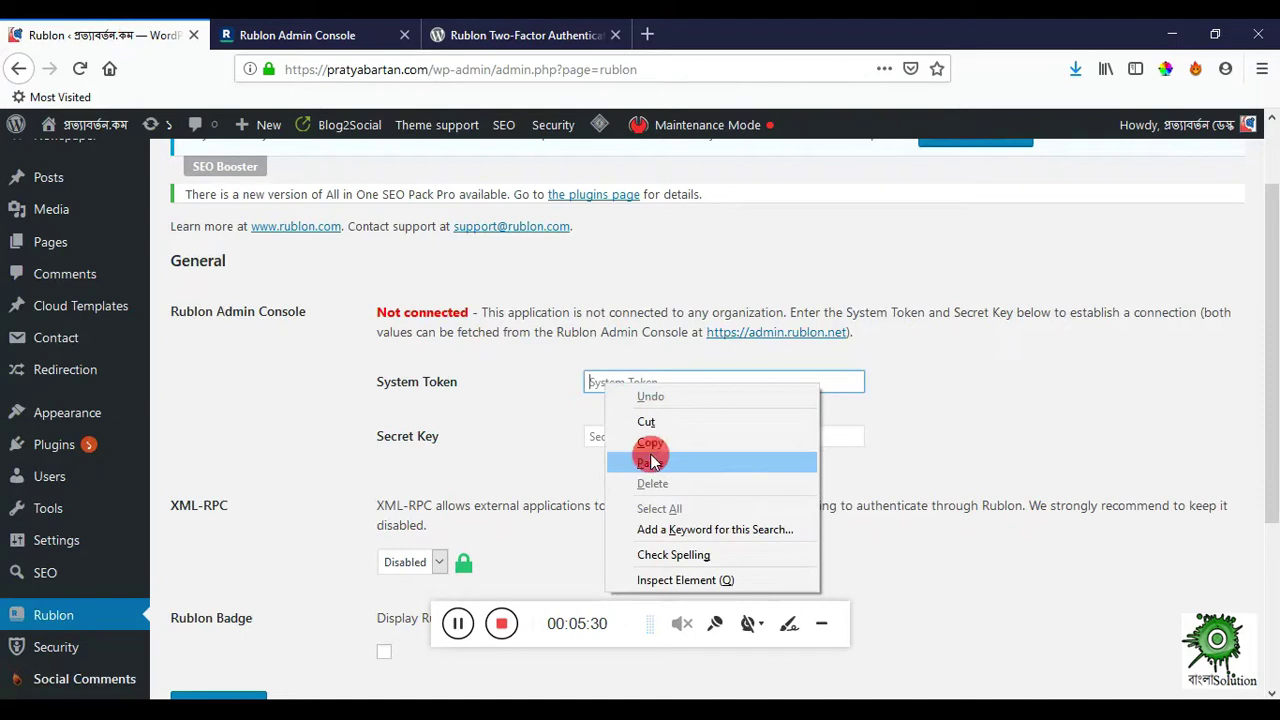
{"action": "left_click", "coordinate": [651, 461]}
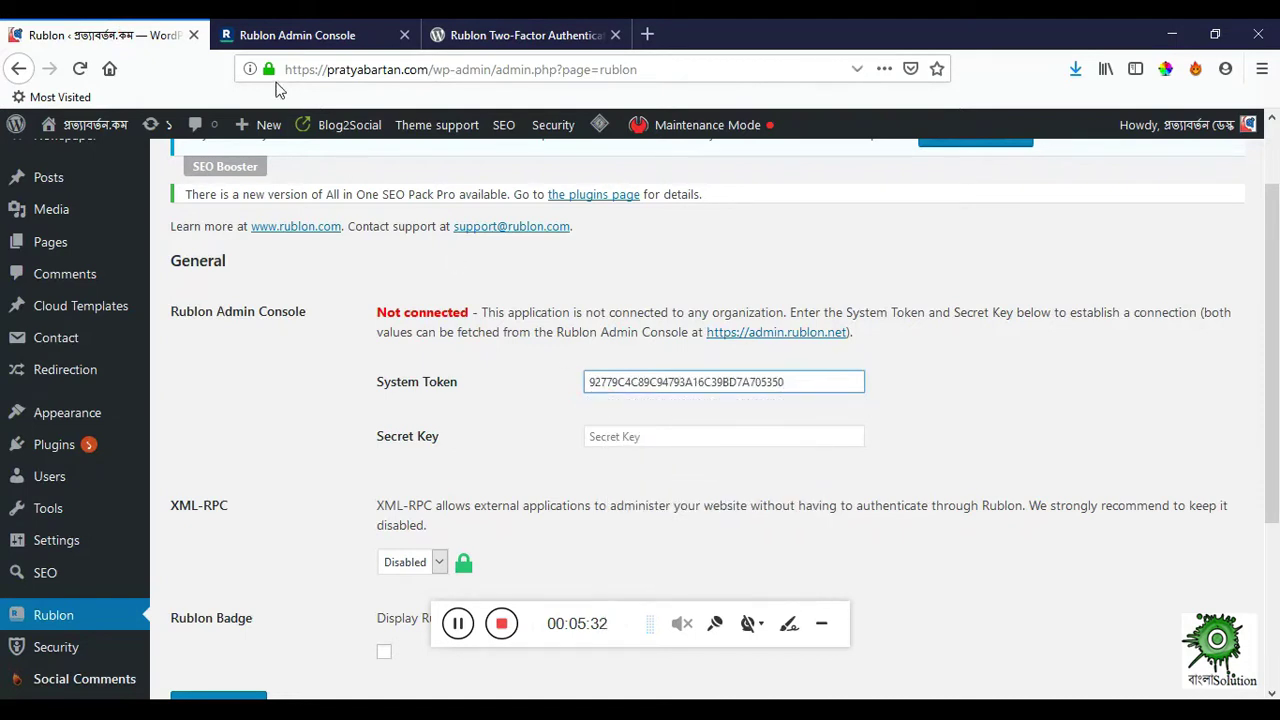
Step: Copy the WordPress application's secret key from the Rublon Admin Console and paste it into the plugin's Secret Key field
{"action": "left_click", "coordinate": [286, 37]}
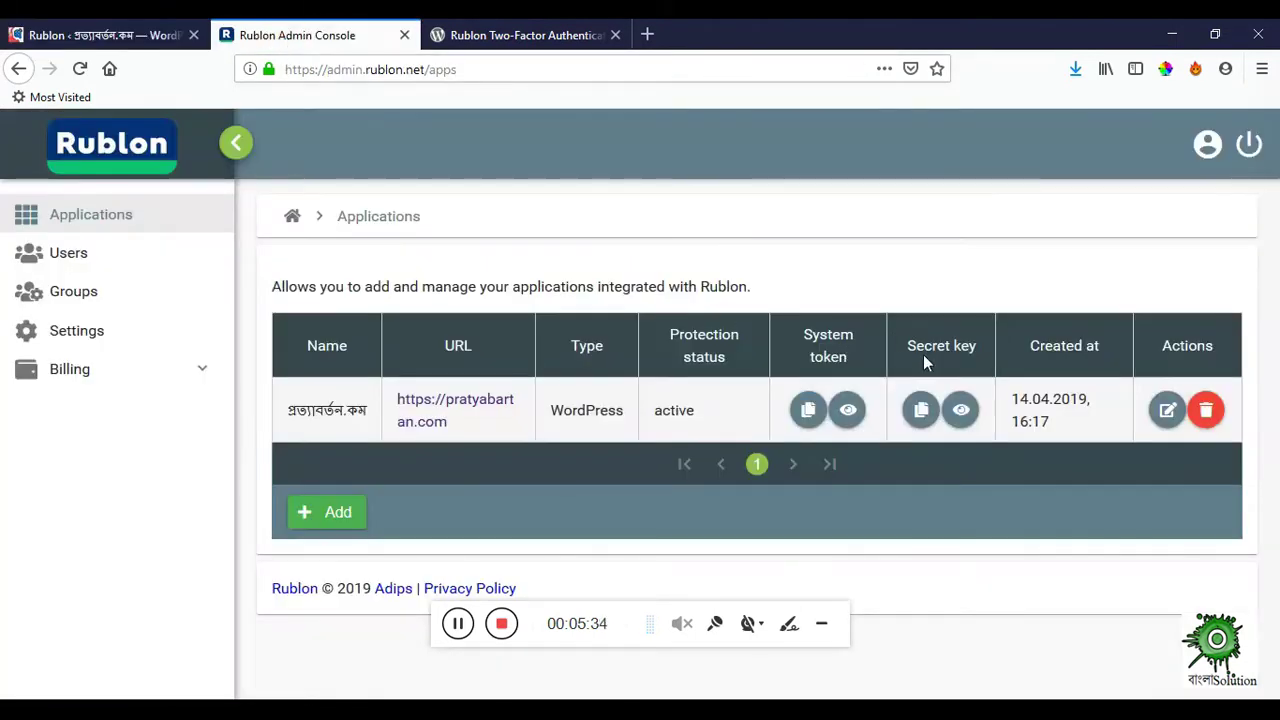
{"action": "left_click", "coordinate": [921, 409]}
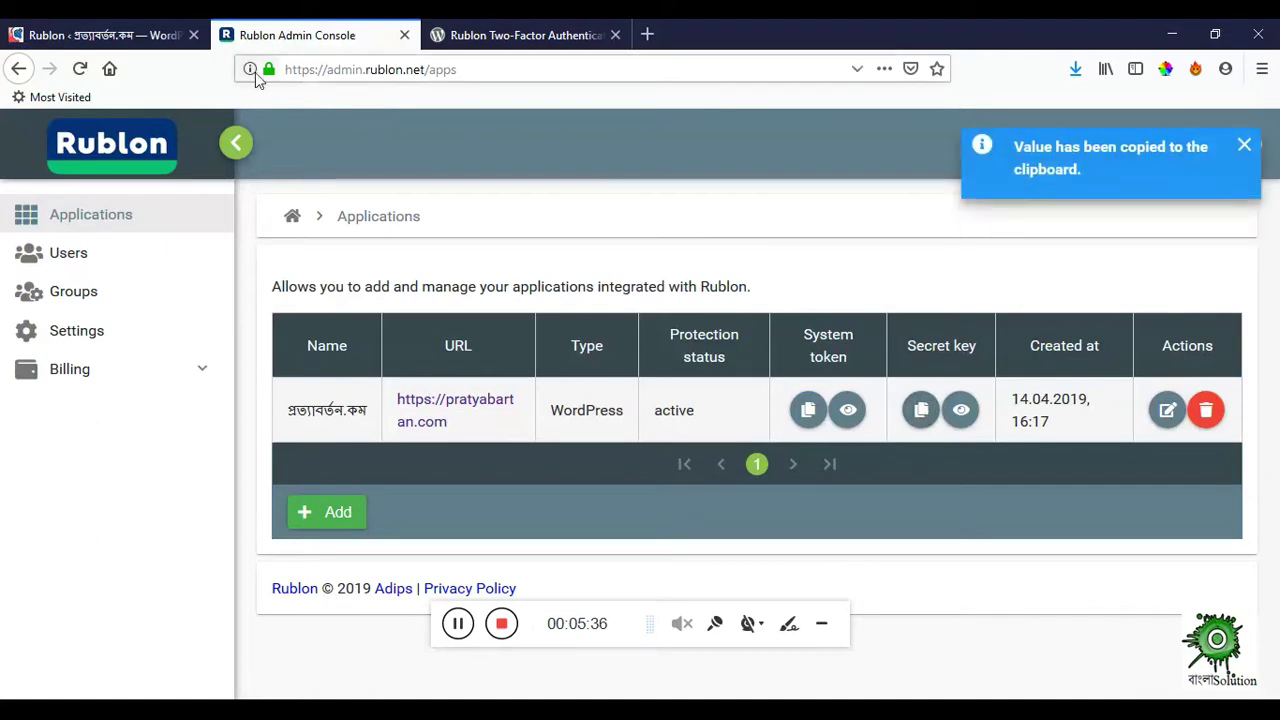
{"action": "left_click", "coordinate": [118, 37]}
{"action": "left_click", "coordinate": [626, 440]}
{"action": "right_click", "coordinate": [626, 440]}
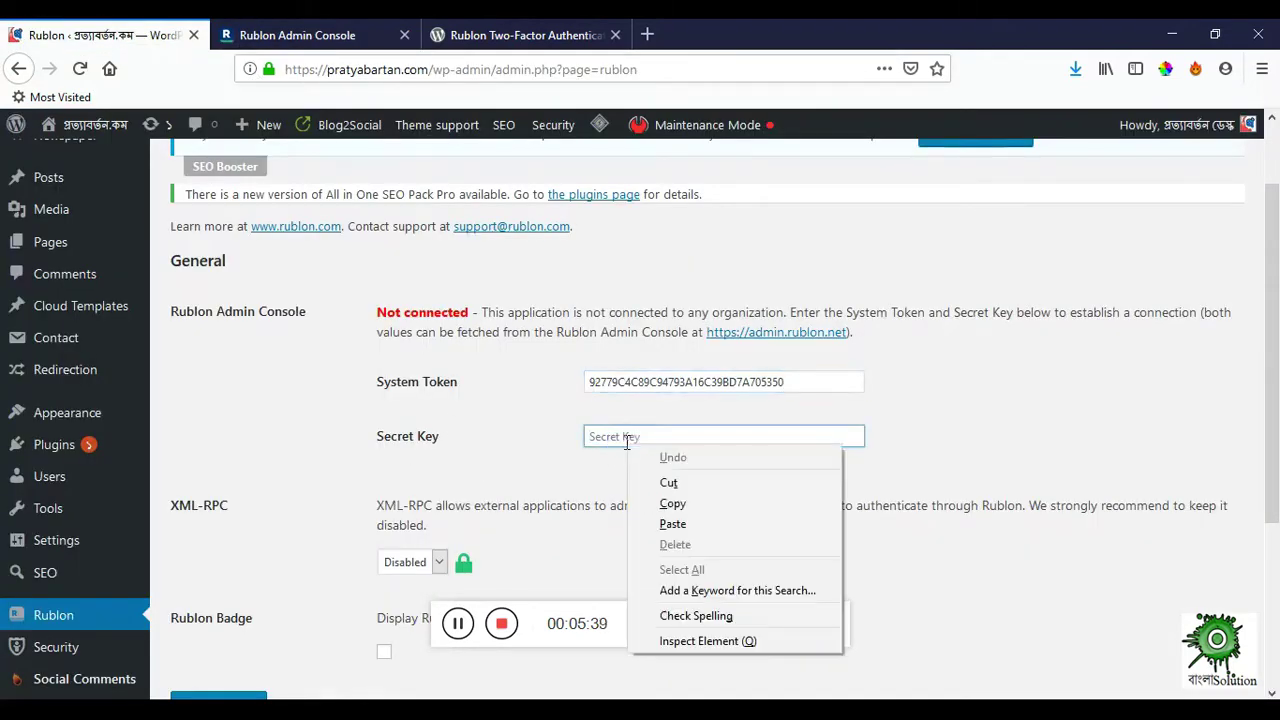
{"action": "left_click", "coordinate": [683, 525]}
Step: Enable displaying the Rublon Badge on the login form
{"action": "scroll", "coordinate": [390, 478], "scroll_direction": "down", "scroll_amount": 3}
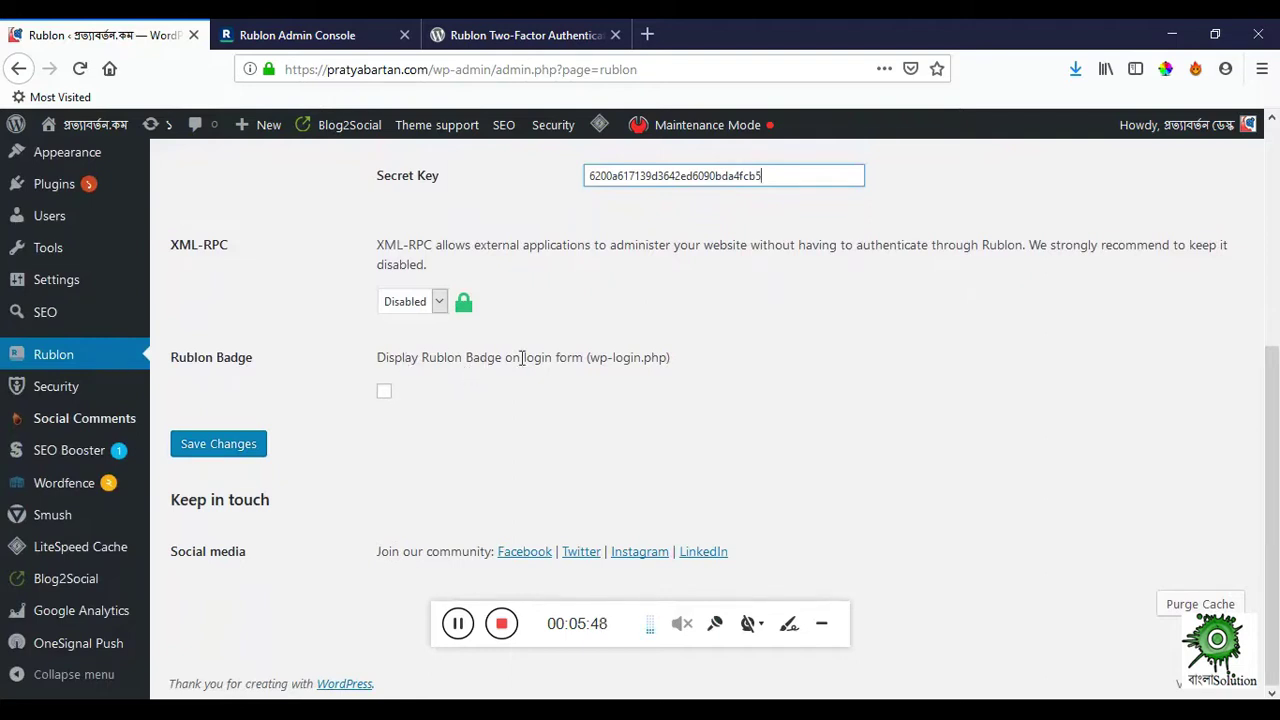
{"action": "left_click", "coordinate": [384, 391]}
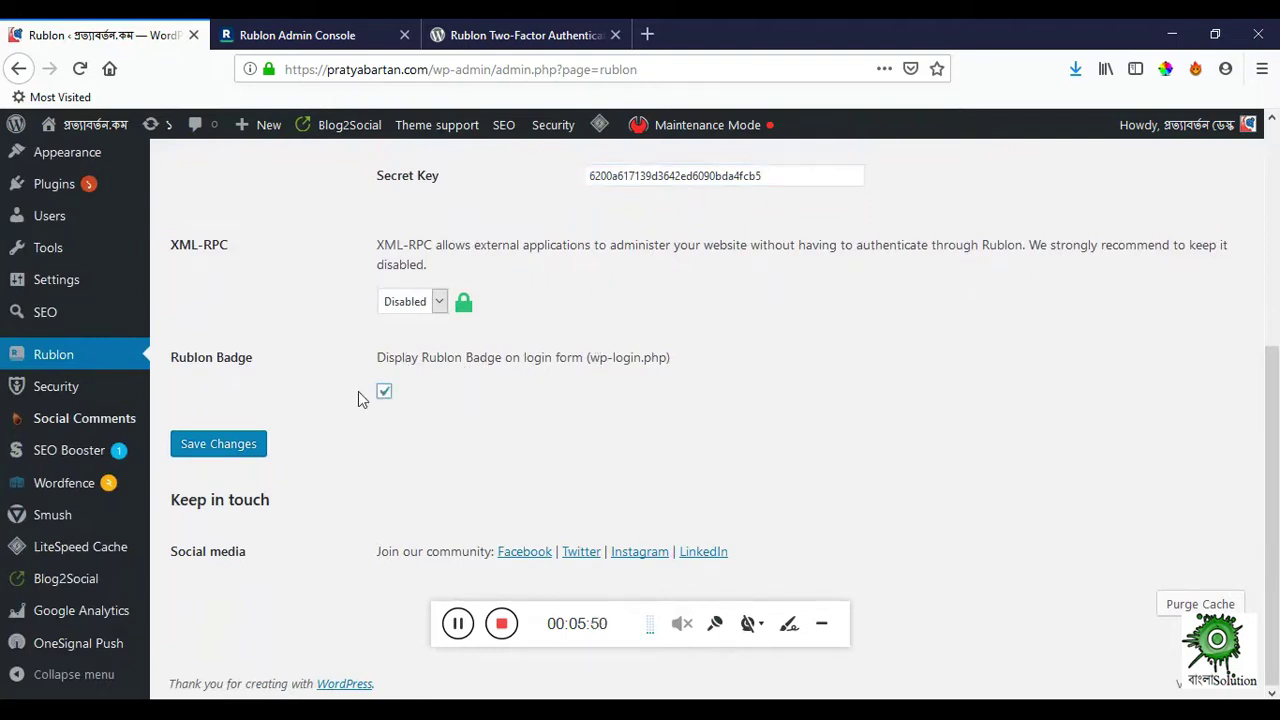
Step: Save the changes to the Rublon Two-Factor Authentication plugin settings
{"action": "left_click", "coordinate": [210, 448]}
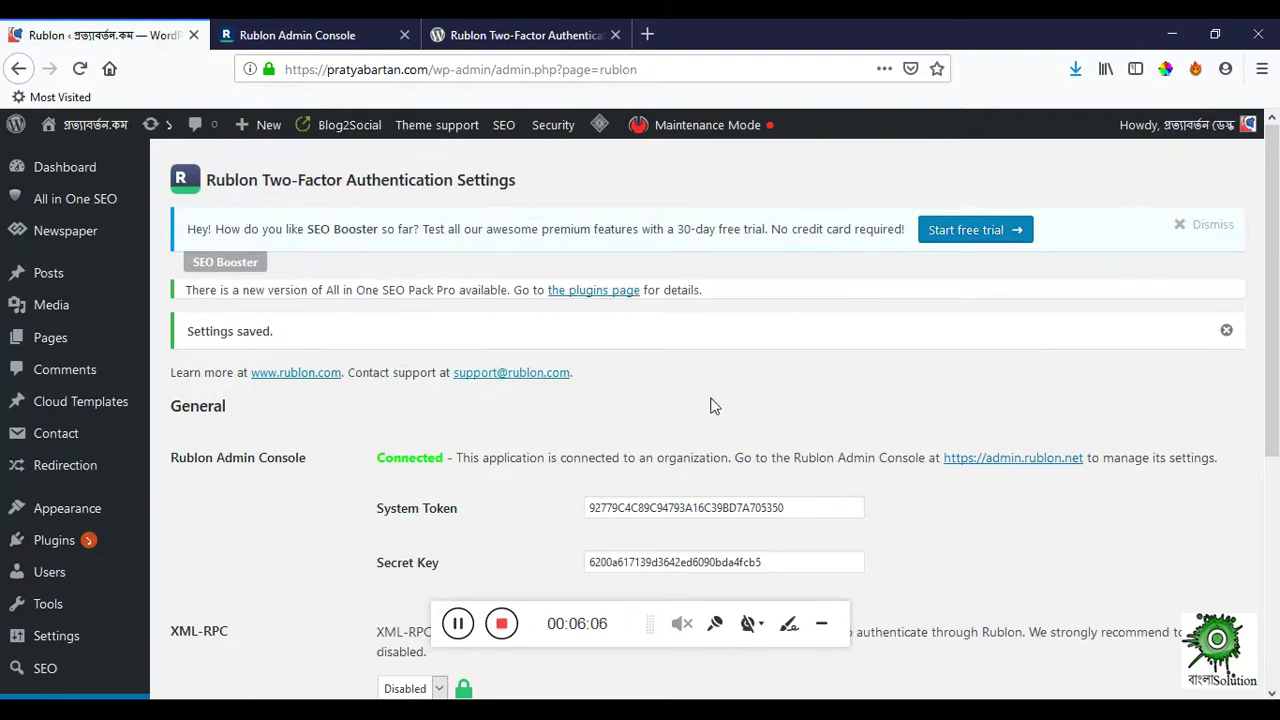
{"action": "scroll", "coordinate": [711, 405], "scroll_direction": "down", "scroll_amount": 5}
Step: Examine the company details, enrollment type, logo and active authentication methods in the Rublon Admin Console settings, and minimize the browser
{"action": "left_click", "coordinate": [312, 36]}
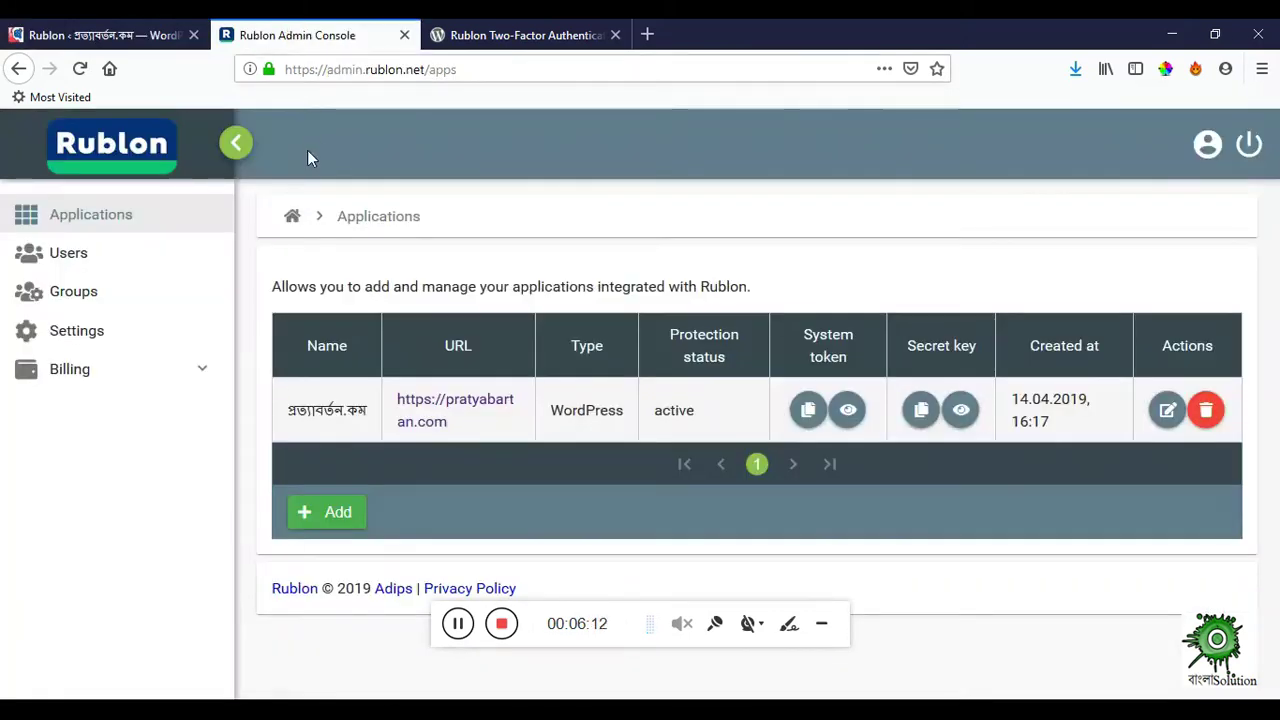
{"action": "left_click", "coordinate": [80, 338]}
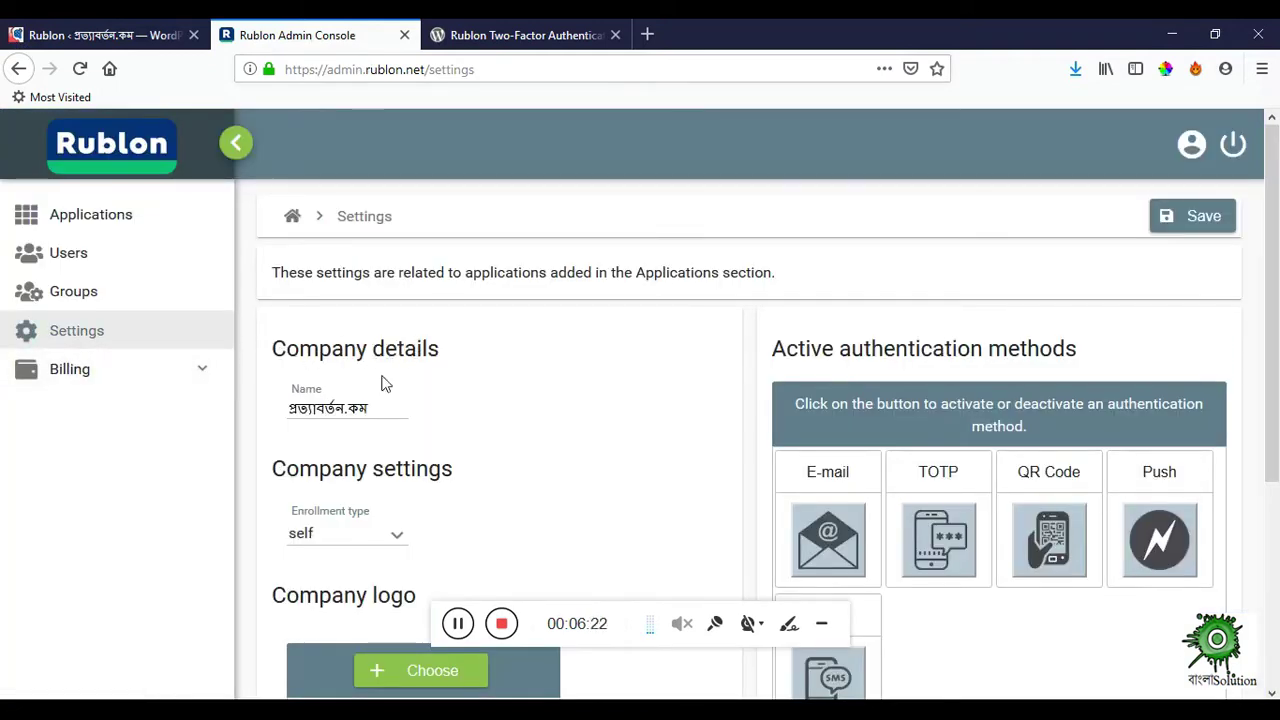
{"action": "scroll", "coordinate": [406, 417], "scroll_direction": "down", "scroll_amount": 2}
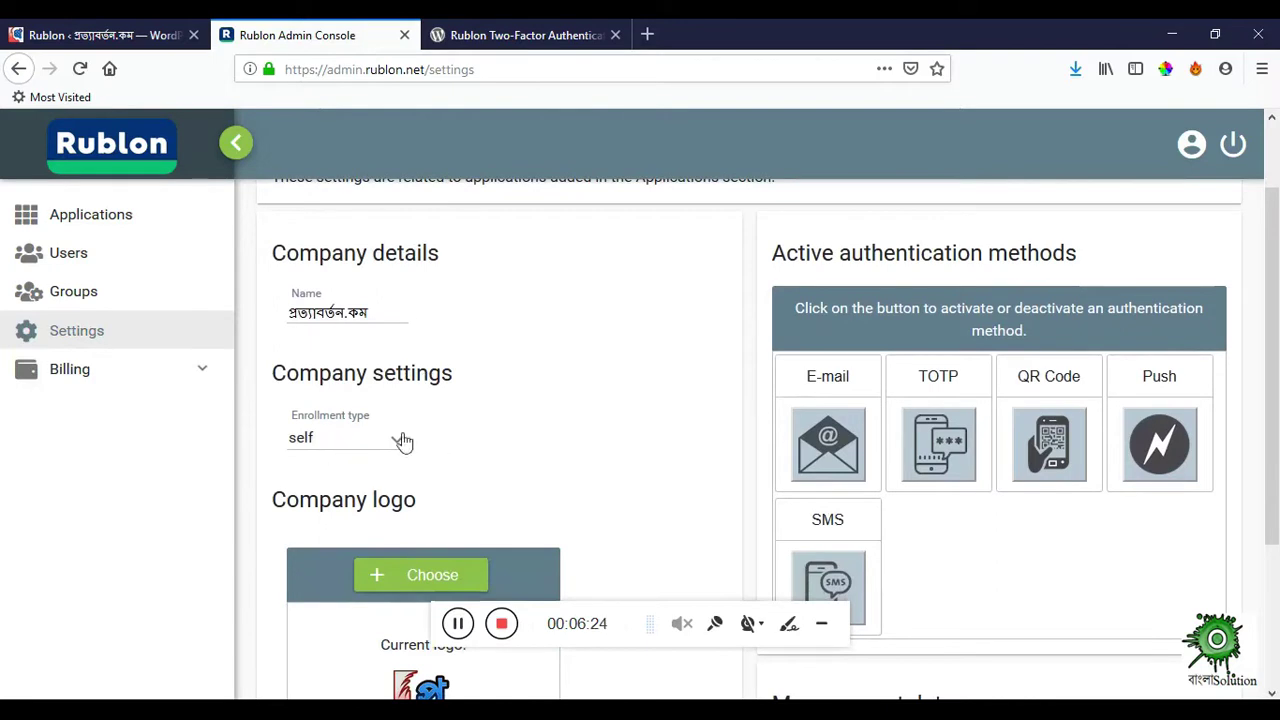
{"action": "scroll", "coordinate": [483, 471], "scroll_direction": "down", "scroll_amount": 4}
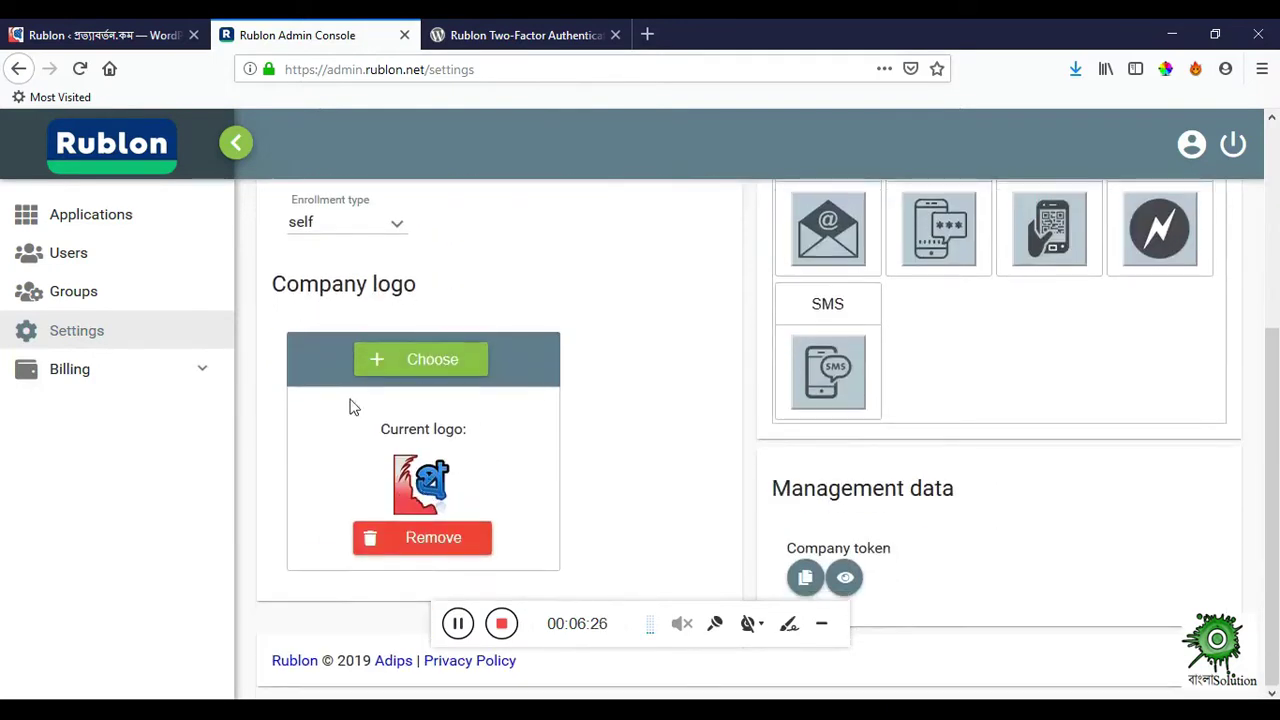
{"action": "scroll", "coordinate": [345, 345], "scroll_direction": "up", "scroll_amount": 4}
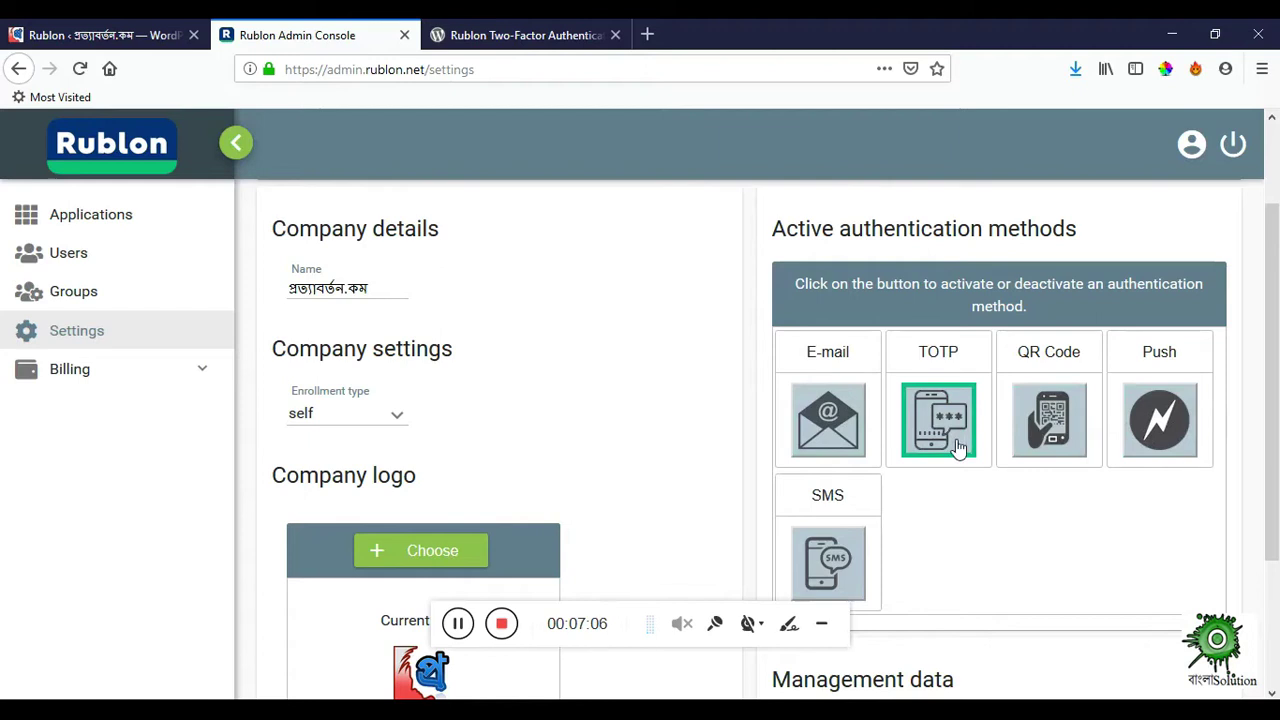
{"action": "scroll", "coordinate": [690, 495], "scroll_direction": "down", "scroll_amount": 3}
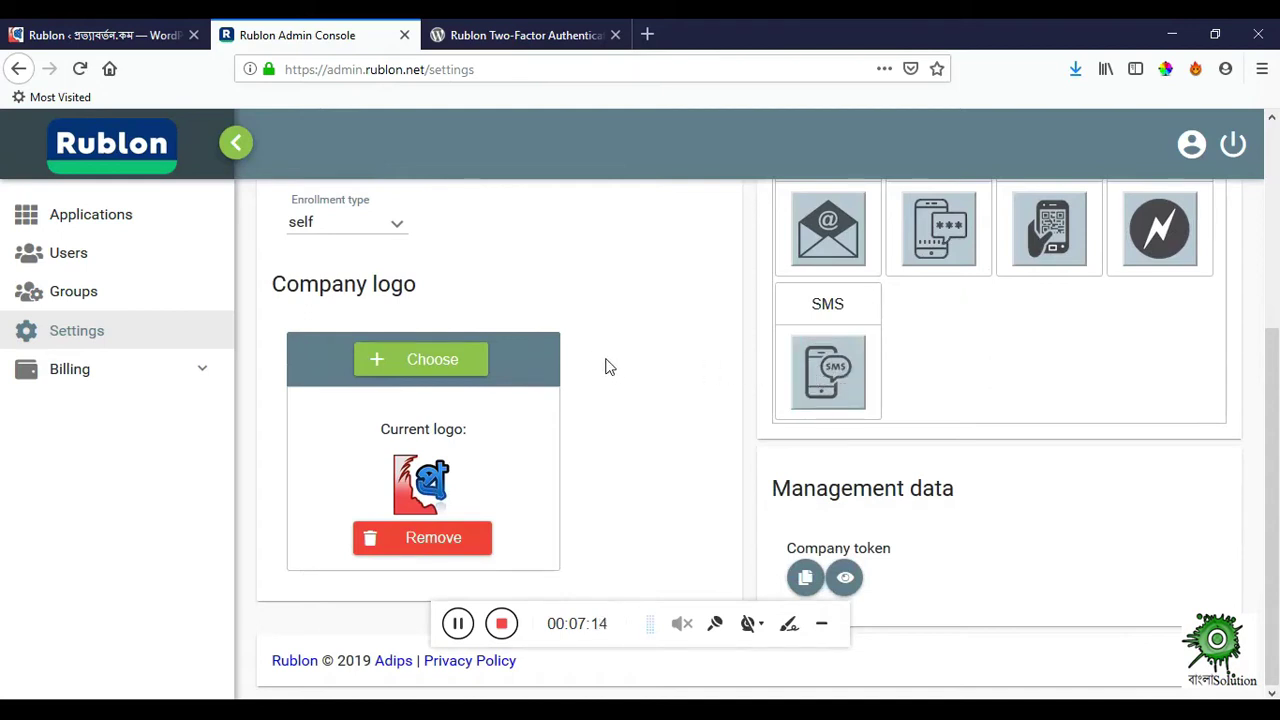
{"action": "scroll", "coordinate": [615, 386], "scroll_direction": "up", "scroll_amount": 3}
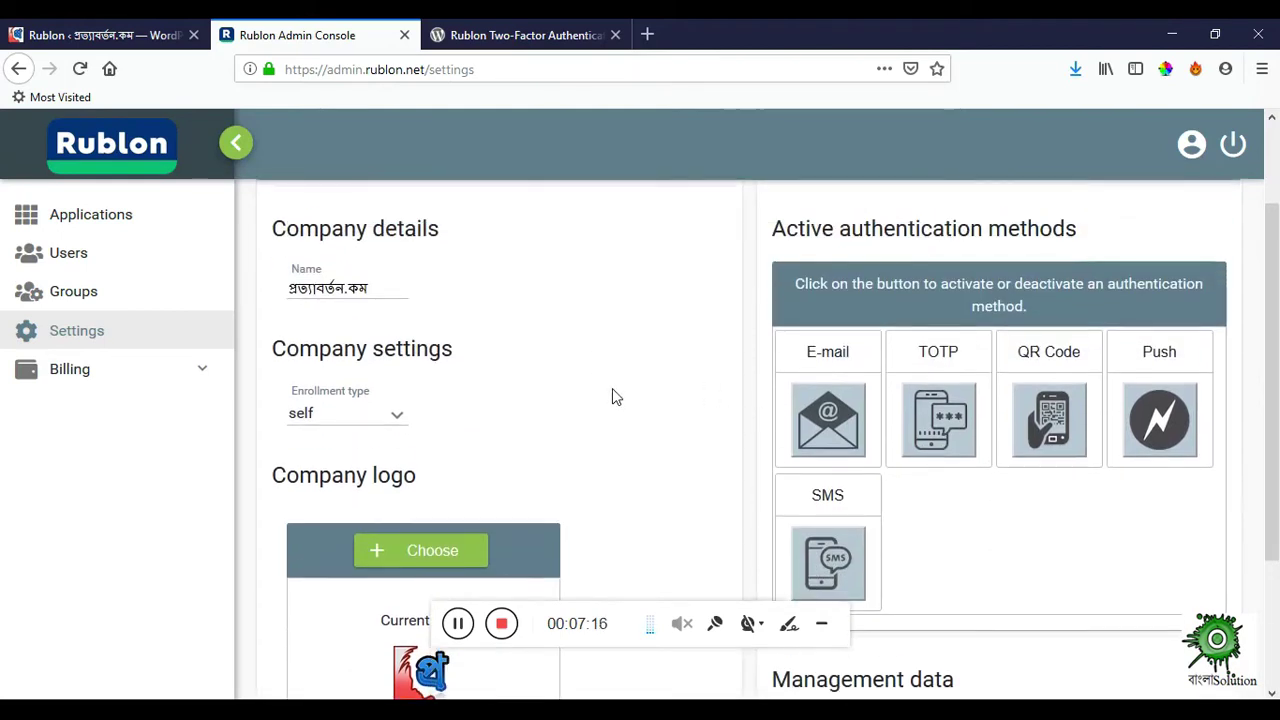
{"action": "scroll", "coordinate": [612, 392], "scroll_direction": "down", "scroll_amount": 3}
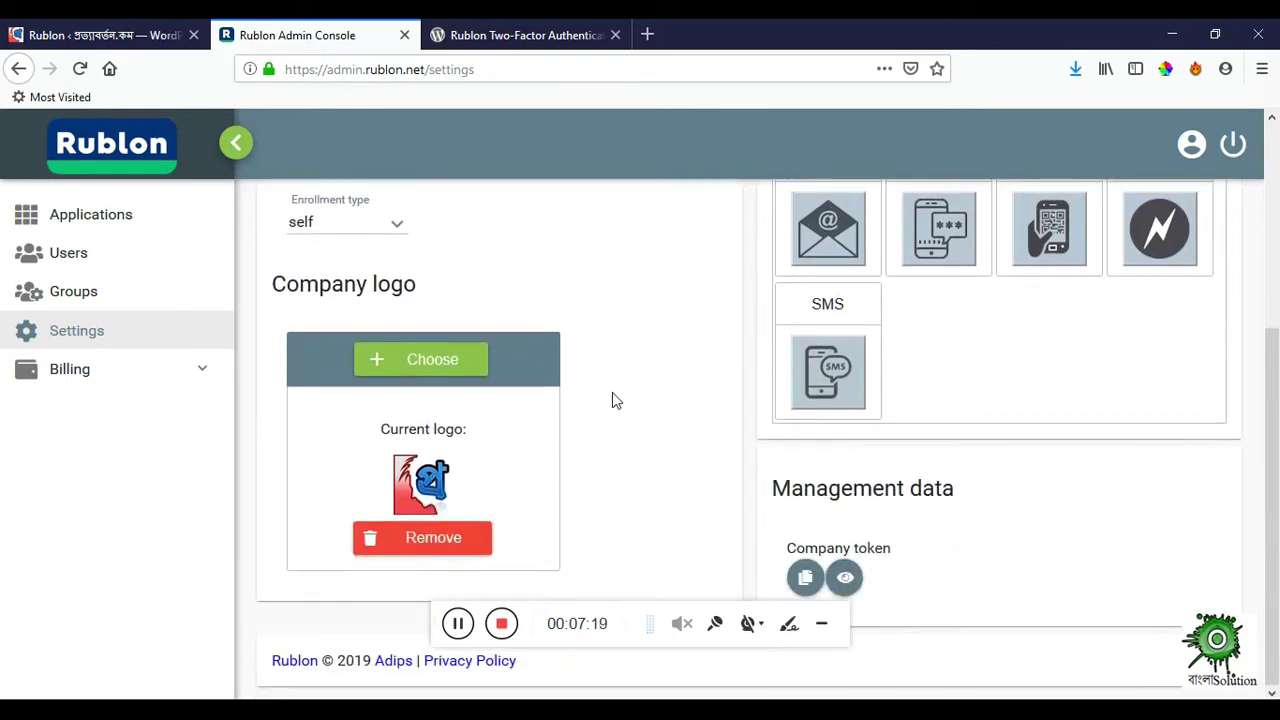
{"action": "scroll", "coordinate": [612, 392], "scroll_direction": "up", "scroll_amount": 3}
{"action": "scroll", "coordinate": [615, 400], "scroll_direction": "down", "scroll_amount": 3}
{"action": "scroll", "coordinate": [615, 400], "scroll_direction": "up", "scroll_amount": 5}
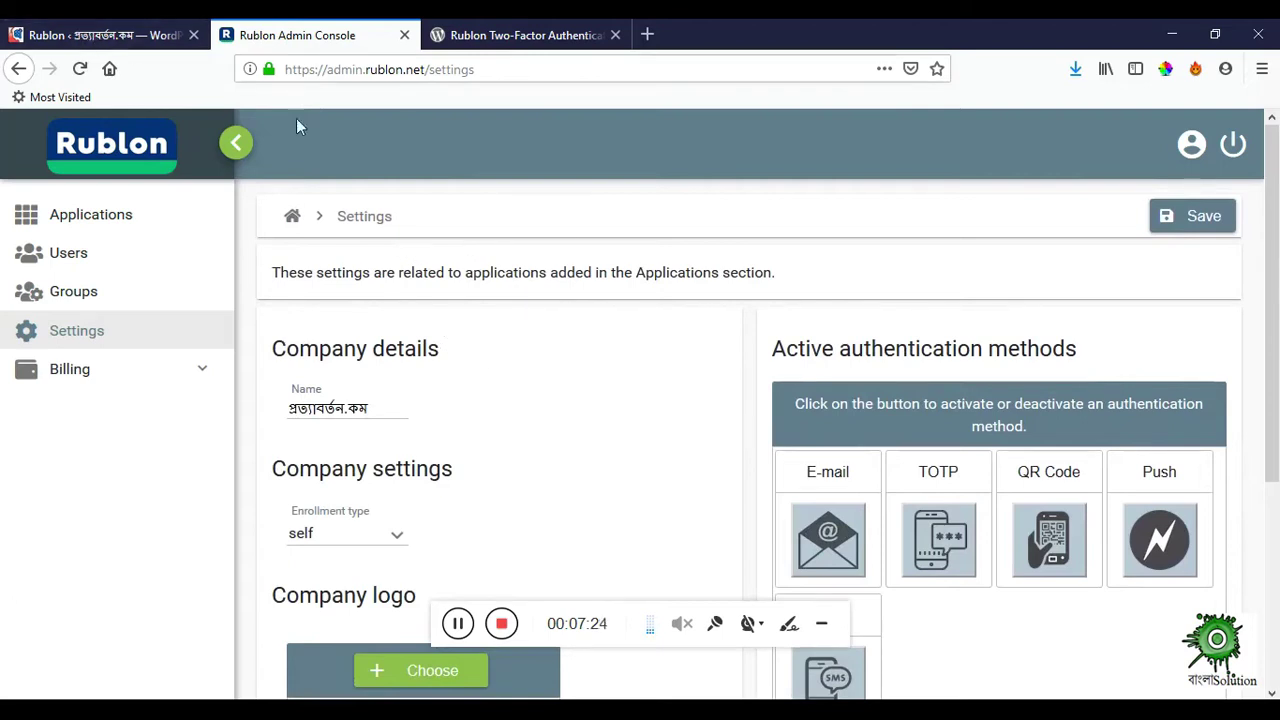
{"action": "left_click", "coordinate": [1172, 34]}
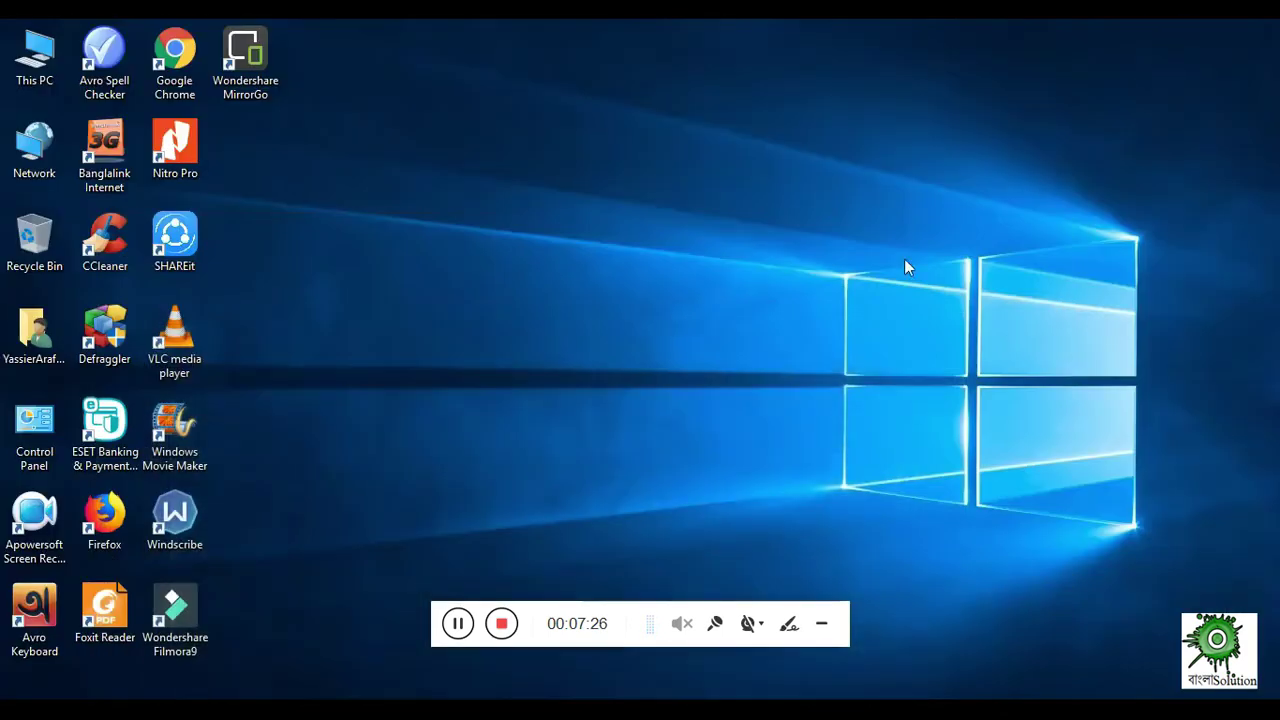